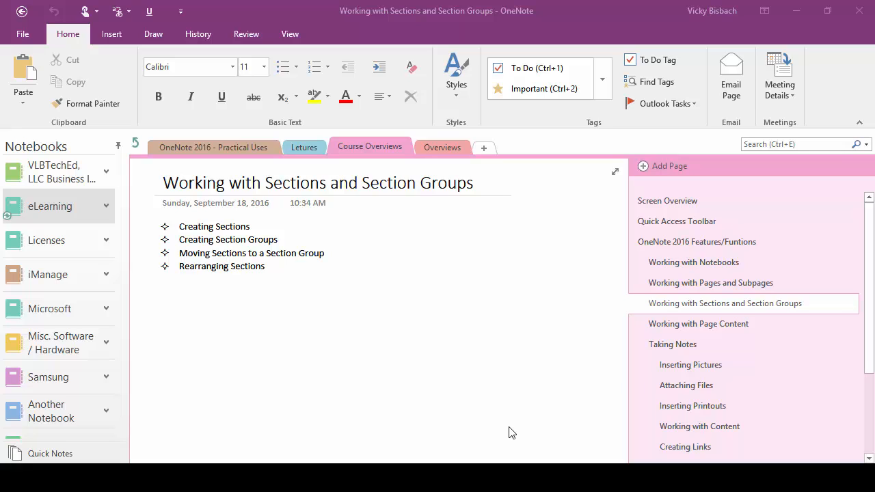
Browse the eLearning notebook's Letures section and its Completed Courses, Courses and OneNote section groups.
{"action": "left_click", "coordinate": [458, 324]}
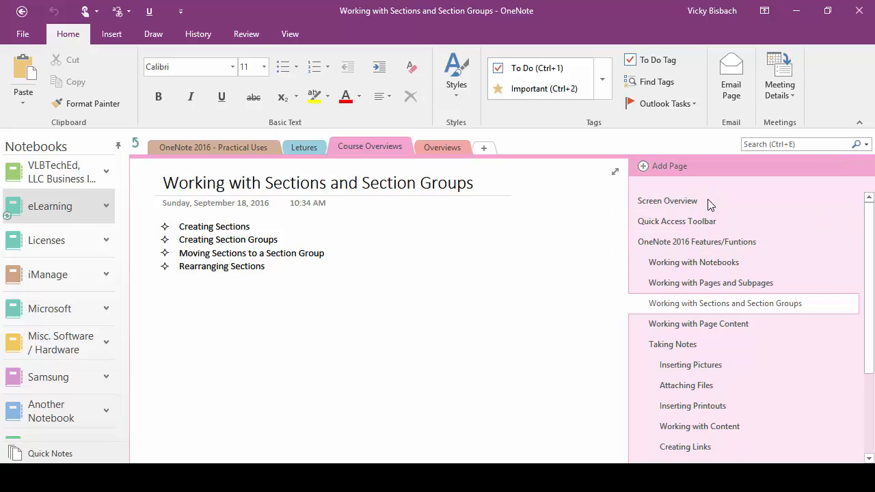
{"action": "left_click", "coordinate": [313, 155]}
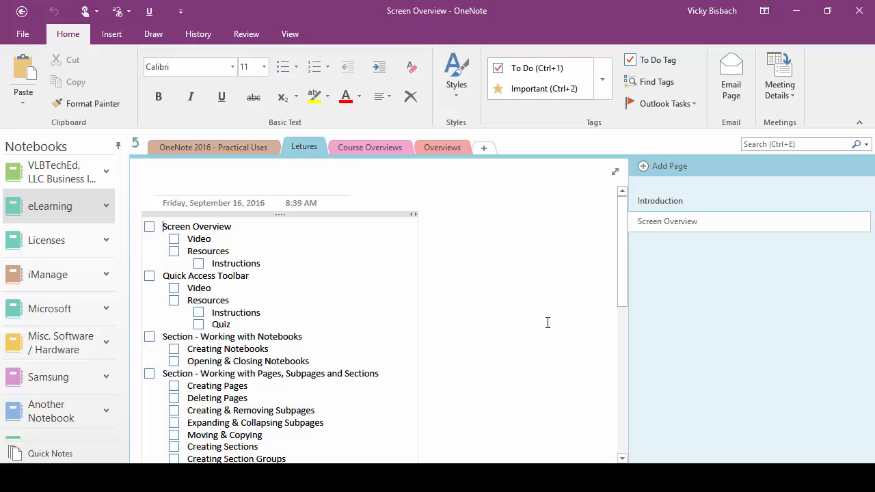
{"action": "left_click", "coordinate": [138, 145]}
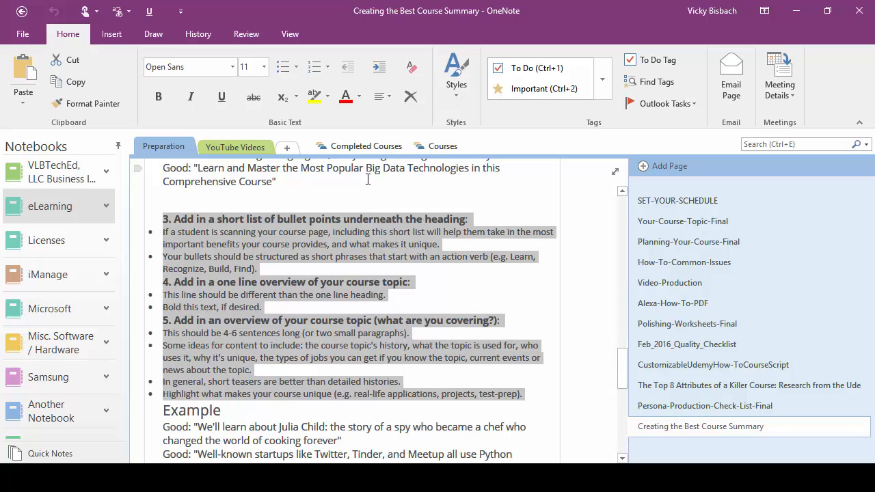
{"action": "left_click", "coordinate": [362, 147]}
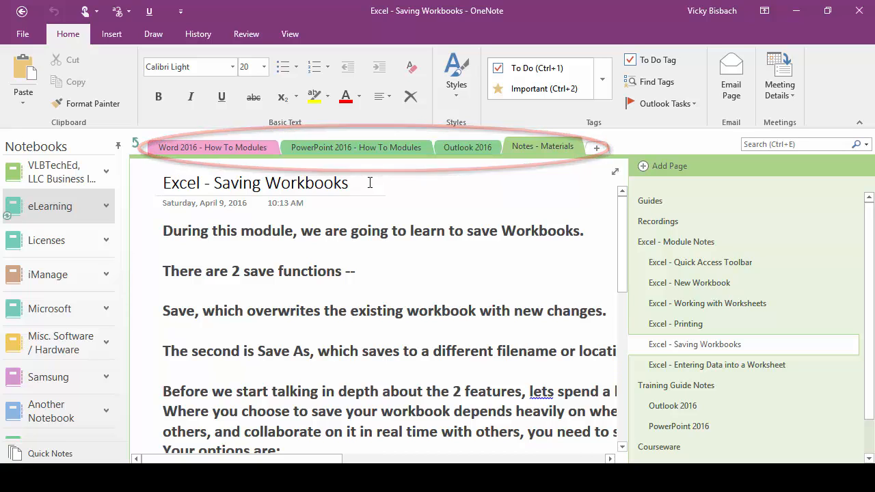
{"action": "left_click", "coordinate": [134, 146]}
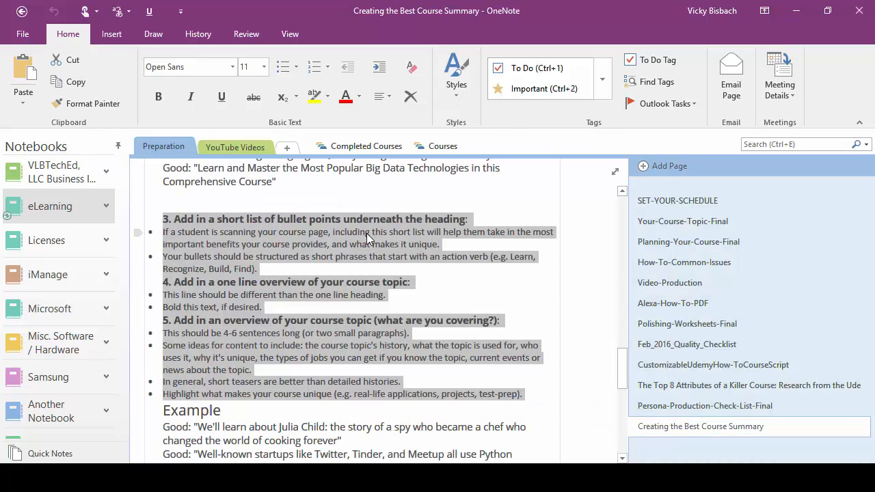
{"action": "left_click", "coordinate": [442, 146]}
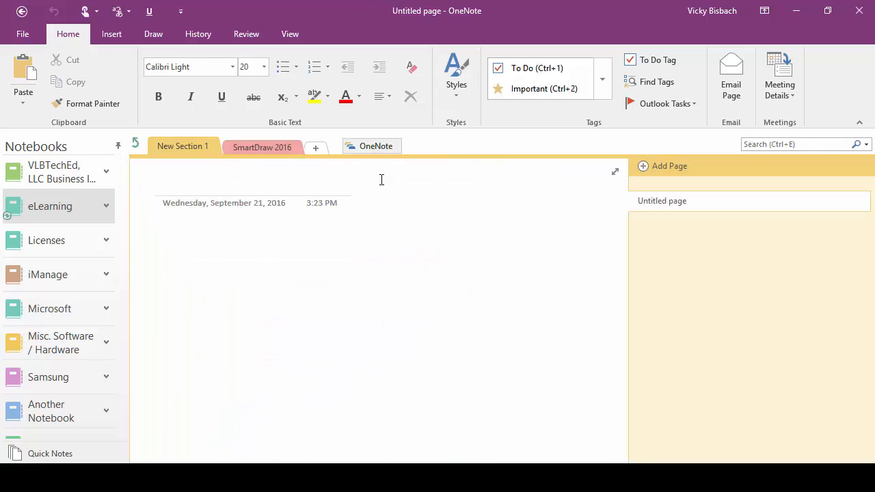
{"action": "left_click", "coordinate": [375, 146]}
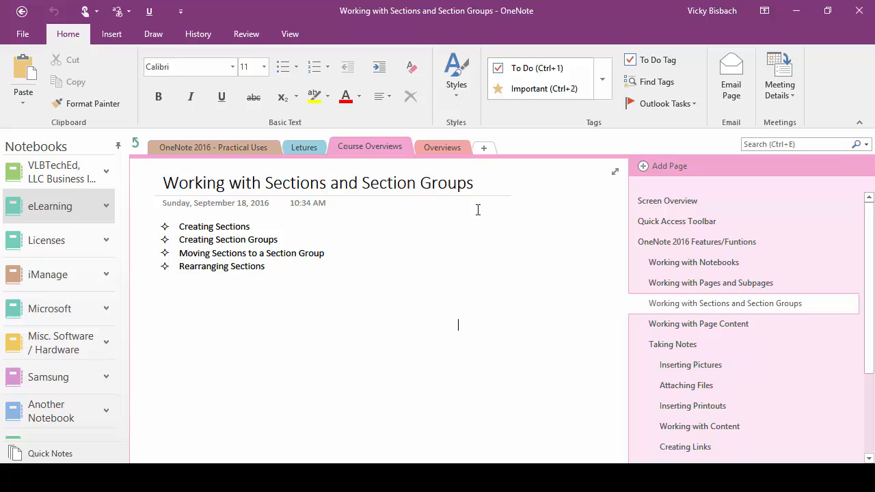
Switch to Another Notebook and look through the page list of its Project 1 section.
{"action": "left_click", "coordinate": [49, 413]}
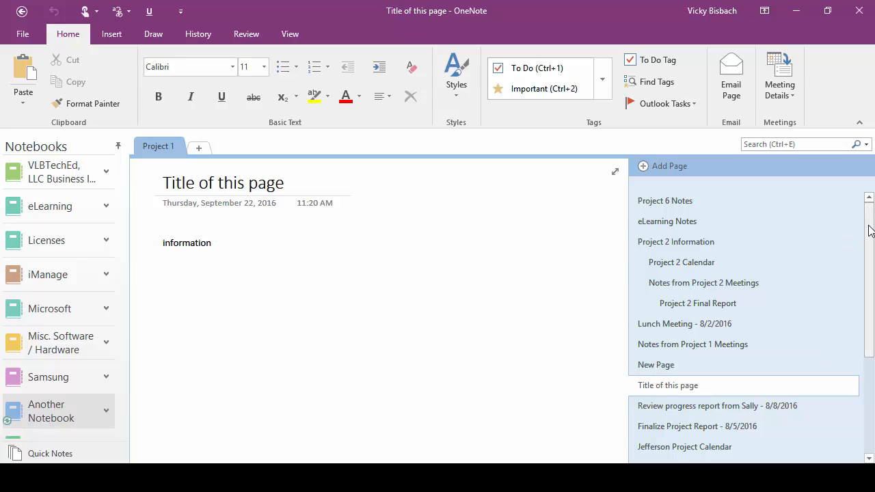
{"action": "left_click_drag", "start_coordinate": [870, 236], "coordinate": [866, 218]}
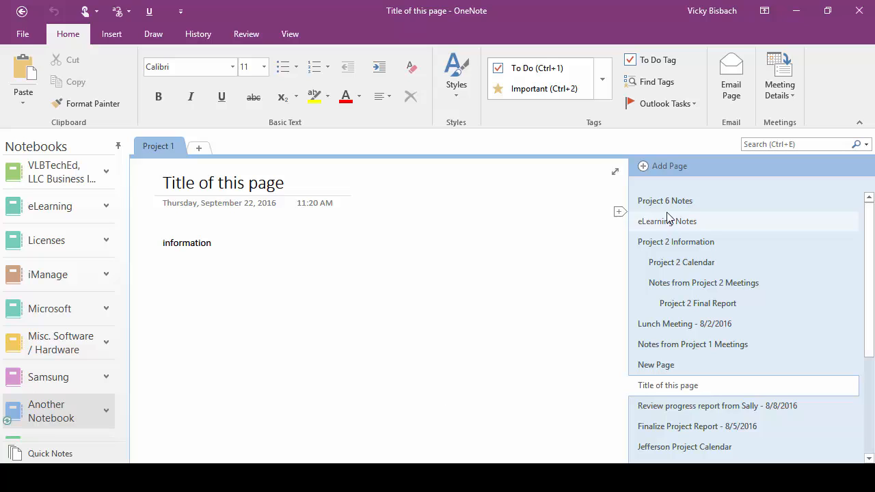
{"action": "left_click_drag", "start_coordinate": [868, 227], "coordinate": [858, 344]}
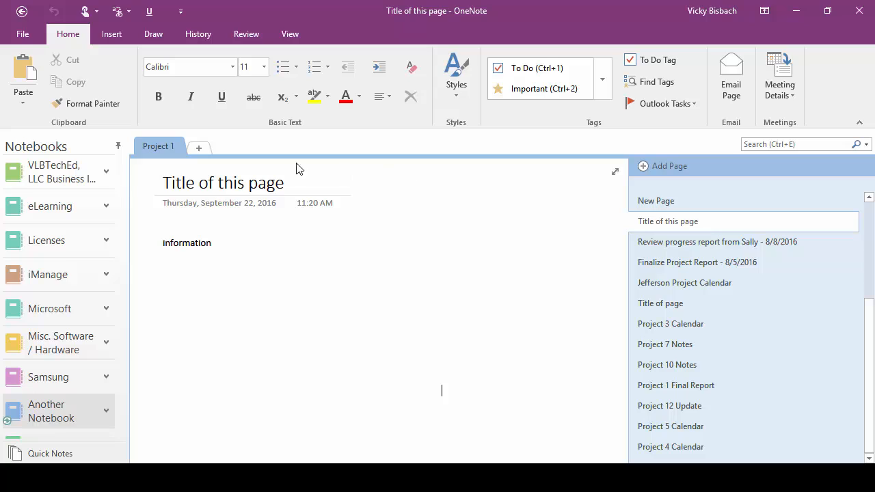
Add two new sections named Project 2 and Project 3 to Another Notebook.
{"action": "left_click", "coordinate": [199, 149]}
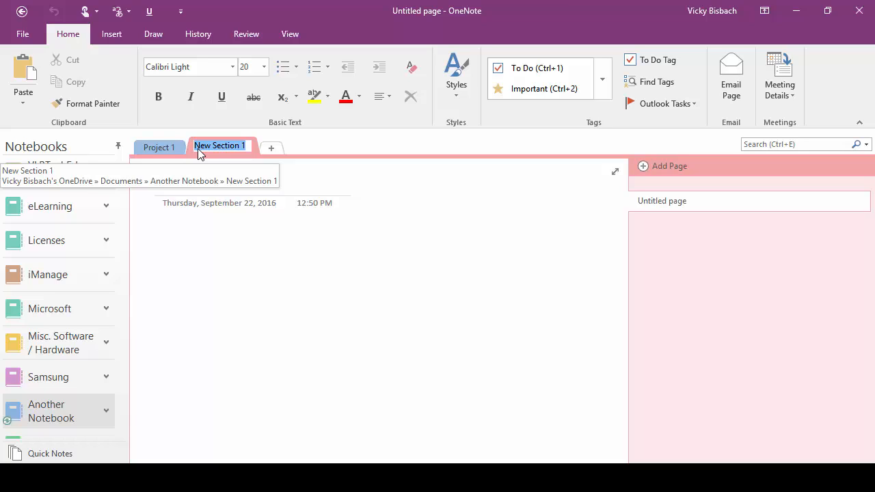
{"action": "type", "text": "Project 2"}
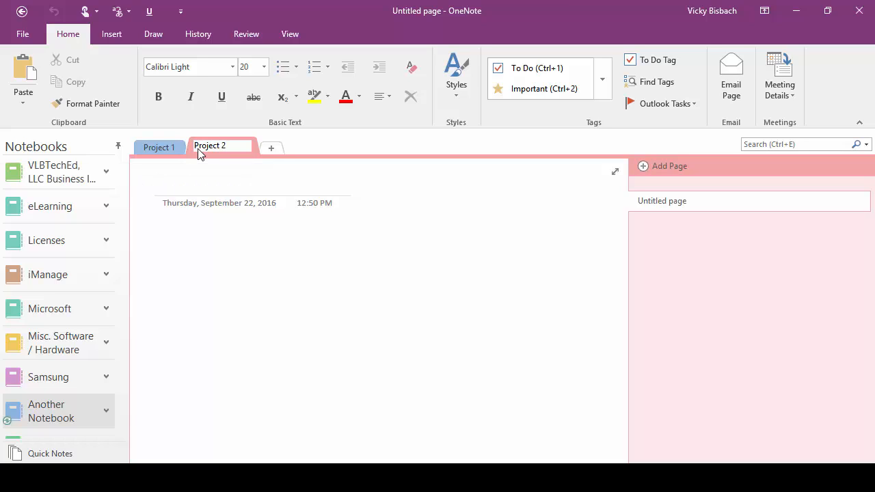
{"action": "left_click", "coordinate": [272, 149]}
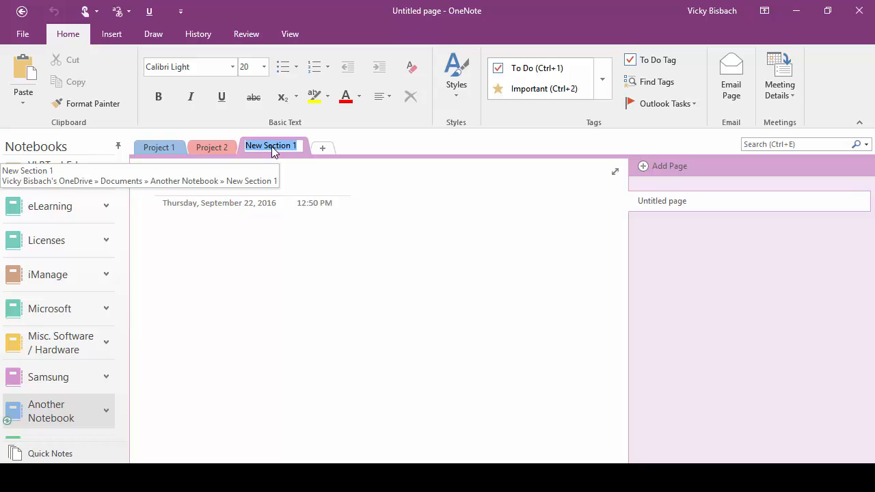
{"action": "type", "text": "Project 3"}
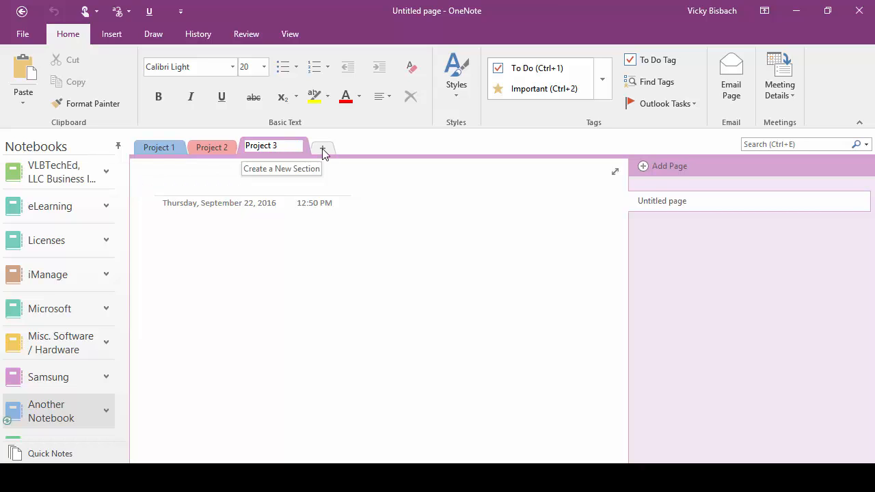
Add further sections named Project 4, Project 6 and Project 5, in that order, after Project 3.
{"action": "left_click", "coordinate": [323, 149]}
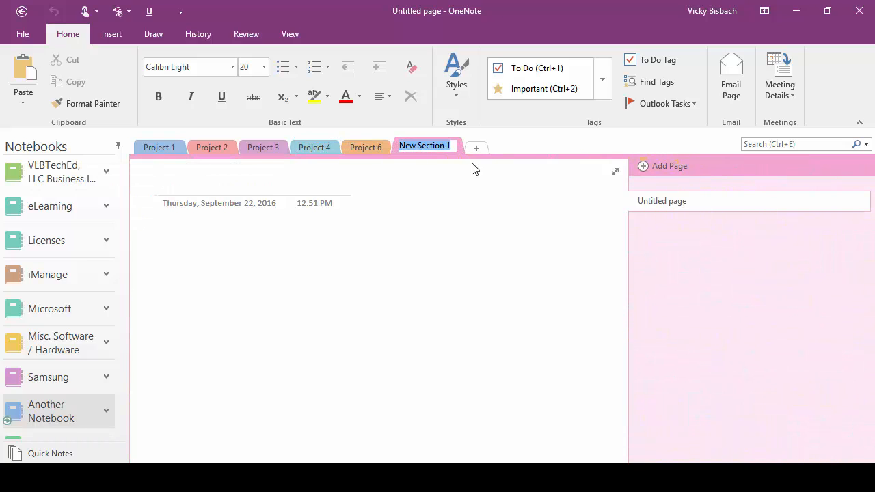
{"action": "type", "text": "Project 5"}
{"action": "key", "text": "Return"}
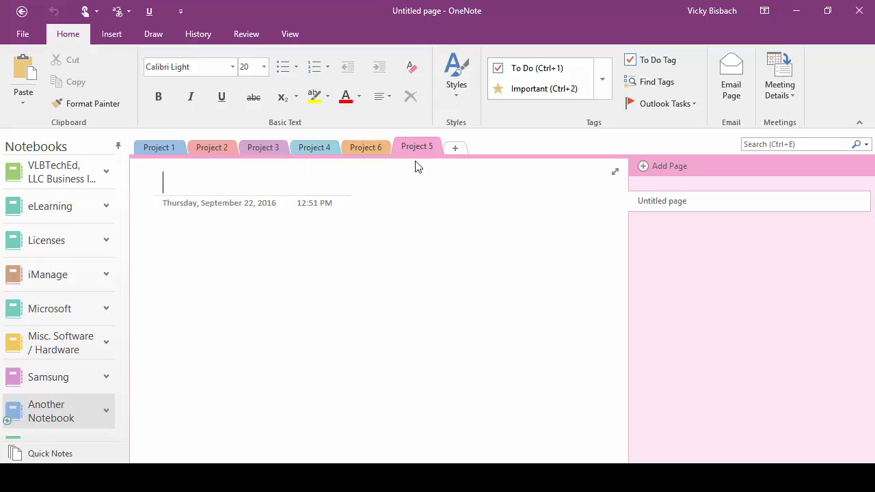
Move the Project 5 section between Project 4 and Project 6.
{"action": "left_click_drag", "start_coordinate": [414, 146], "coordinate": [346, 150]}
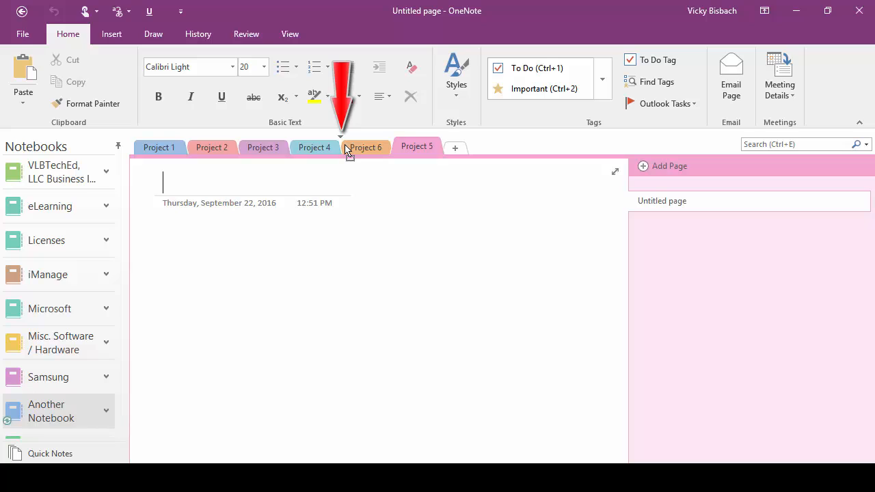
{"action": "mouse_move", "coordinate": [346, 150]}
{"action": "left_mouse_down"}
{"action": "mouse_move", "coordinate": [239, 149]}
{"action": "mouse_move", "coordinate": [352, 149]}
{"action": "left_mouse_up"}
{"action": "left_click_drag", "start_coordinate": [343, 149], "coordinate": [344, 149]}
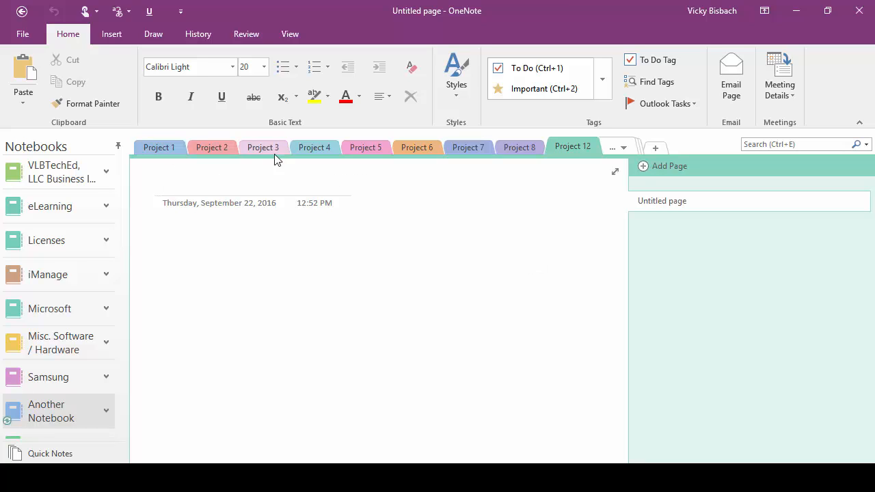
Create a section group named Completed Projects in Another Notebook.
{"action": "left_click", "coordinate": [623, 148]}
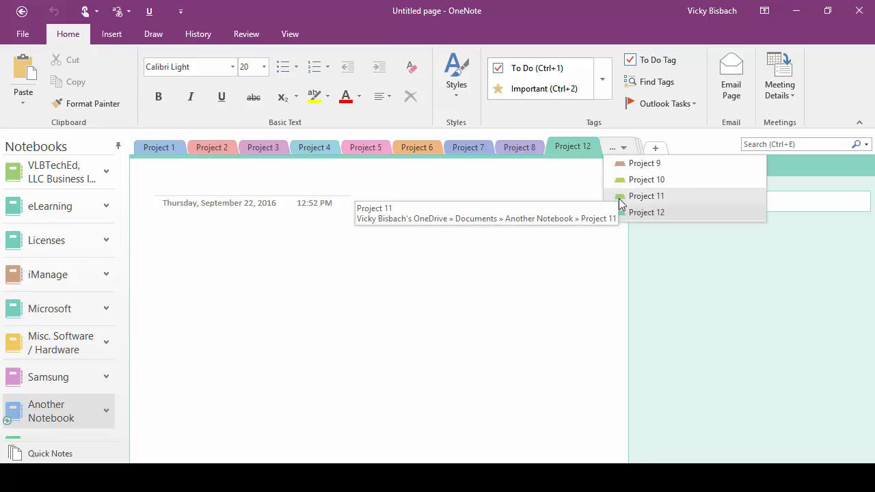
{"action": "left_click", "coordinate": [600, 218]}
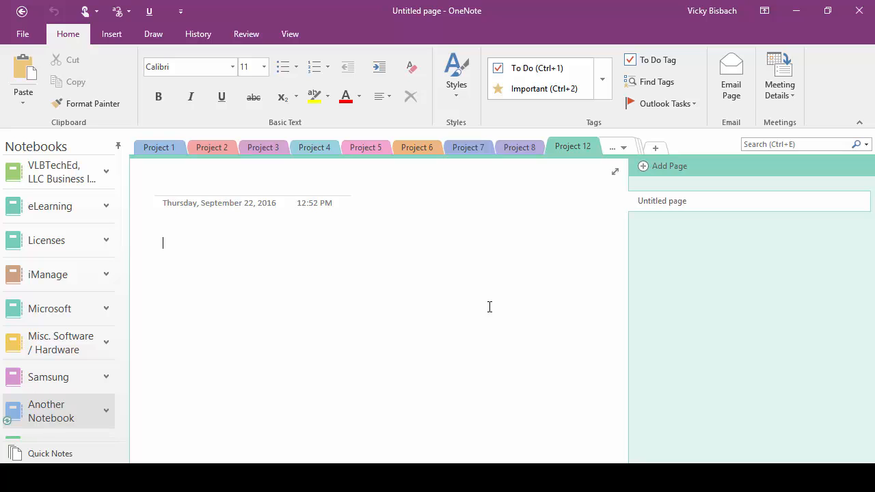
{"action": "right_click", "coordinate": [571, 145]}
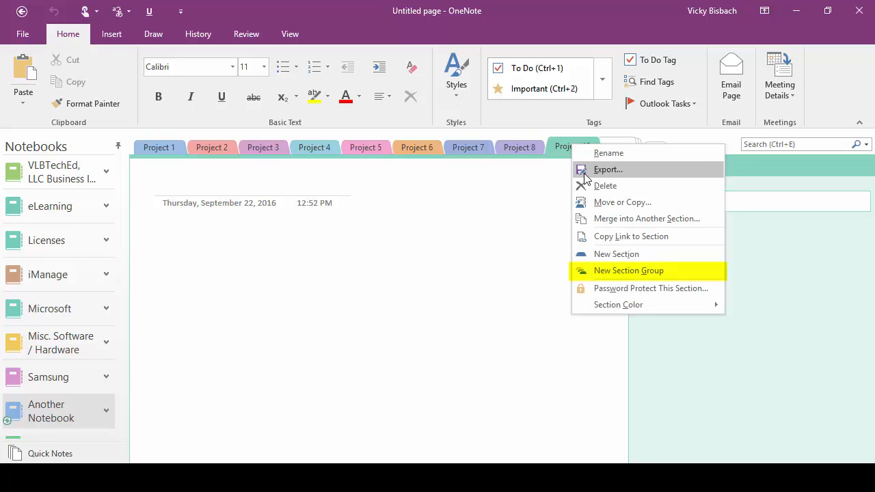
{"action": "left_click", "coordinate": [598, 270]}
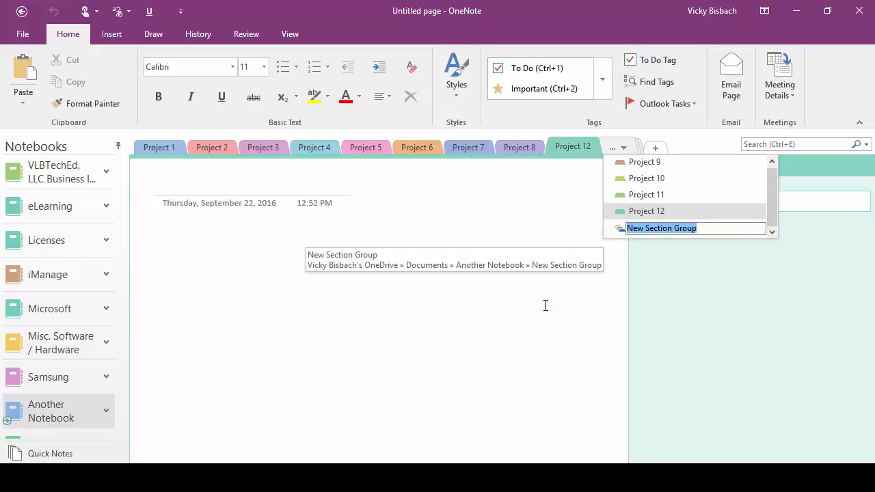
{"action": "type", "text": "Comp"}
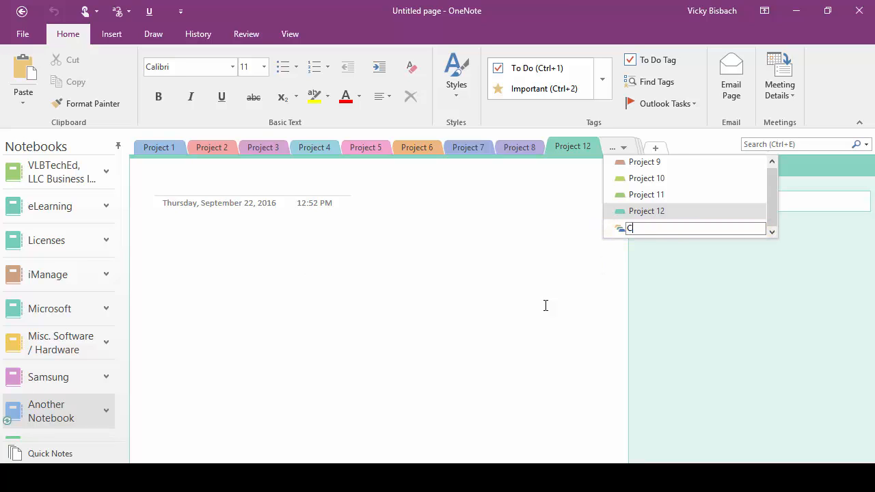
{"action": "type", "text": "leted Projects"}
{"action": "left_click", "coordinate": [491, 375]}
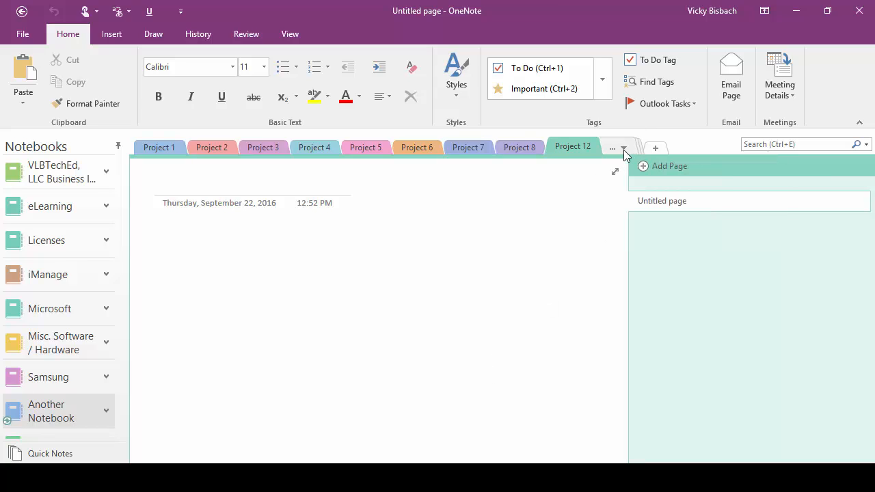
Create a second section group named Open Projects in Another Notebook.
{"action": "right_click", "coordinate": [578, 150]}
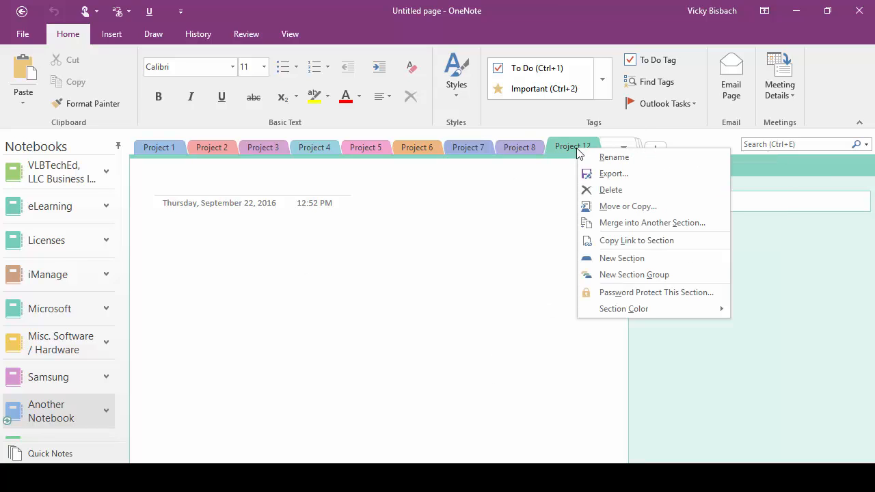
{"action": "left_click", "coordinate": [622, 274]}
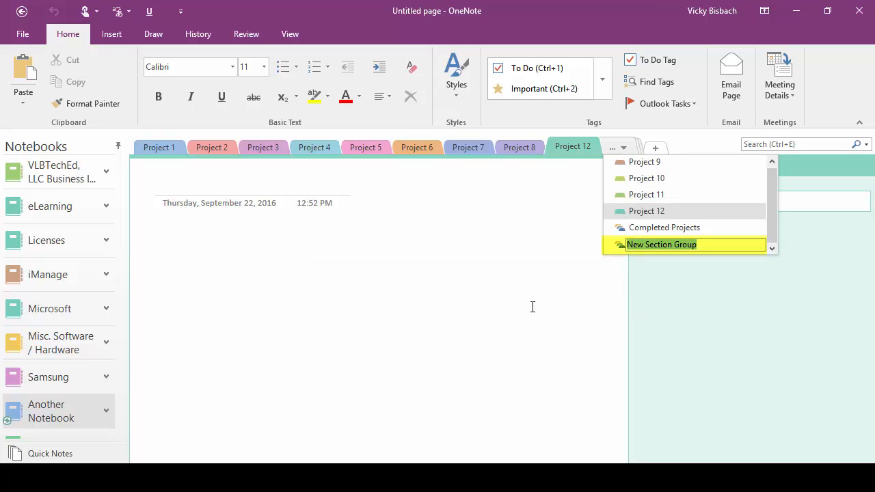
{"action": "type", "text": "Open Pro"}
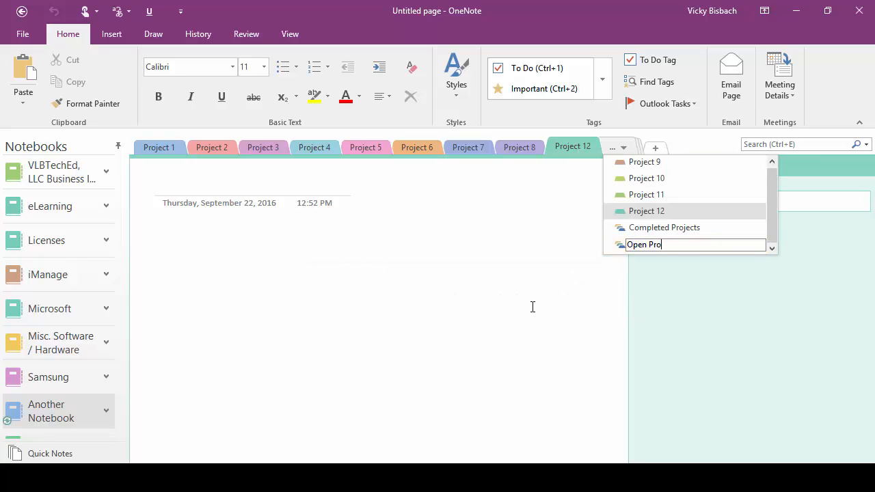
{"action": "key", "text": "Return"}
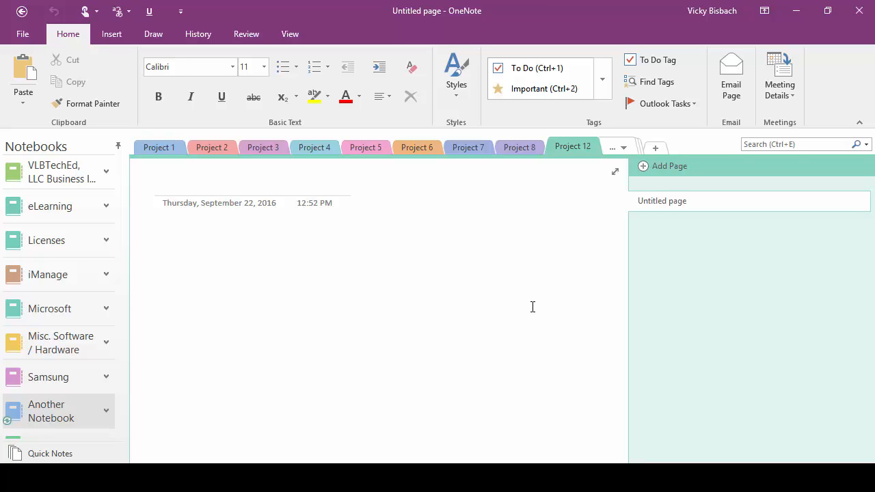
Move the Project 6 section into the Open Projects section group of Another Notebook.
{"action": "right_click", "coordinate": [429, 152]}
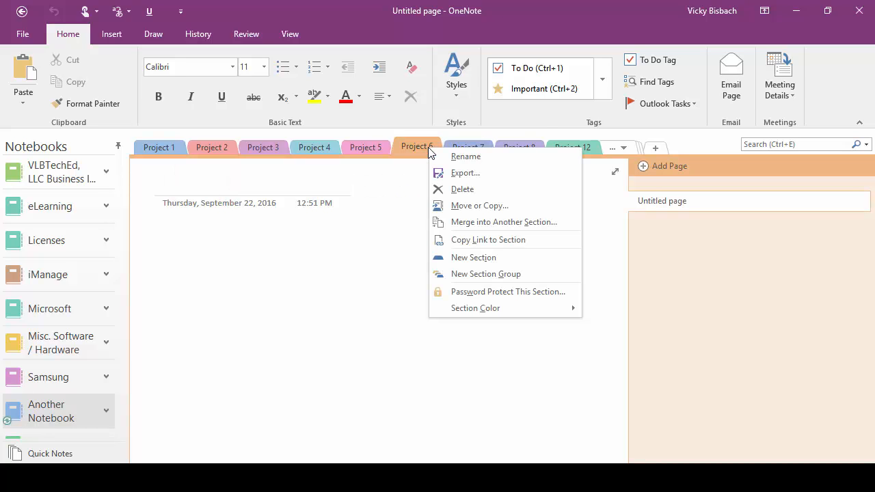
{"action": "left_click", "coordinate": [490, 205]}
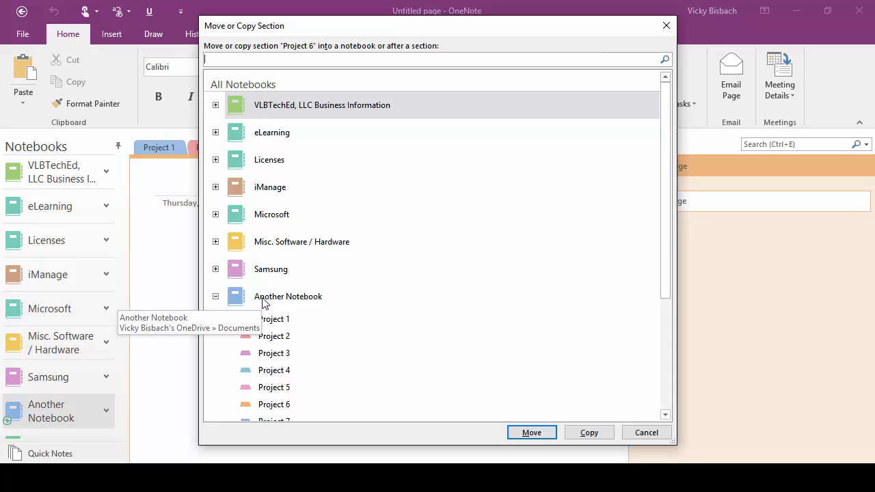
{"action": "left_click_drag", "start_coordinate": [664, 219], "coordinate": [660, 334]}
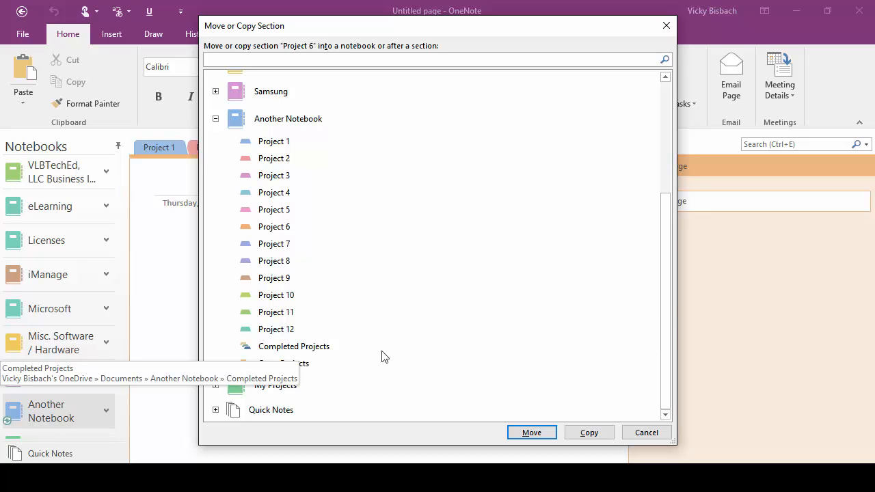
{"action": "left_click", "coordinate": [302, 365]}
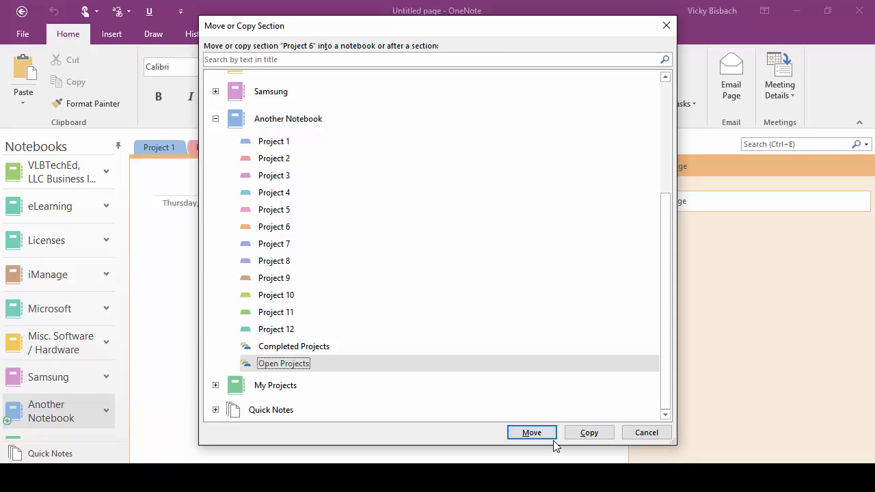
{"action": "left_click", "coordinate": [531, 433]}
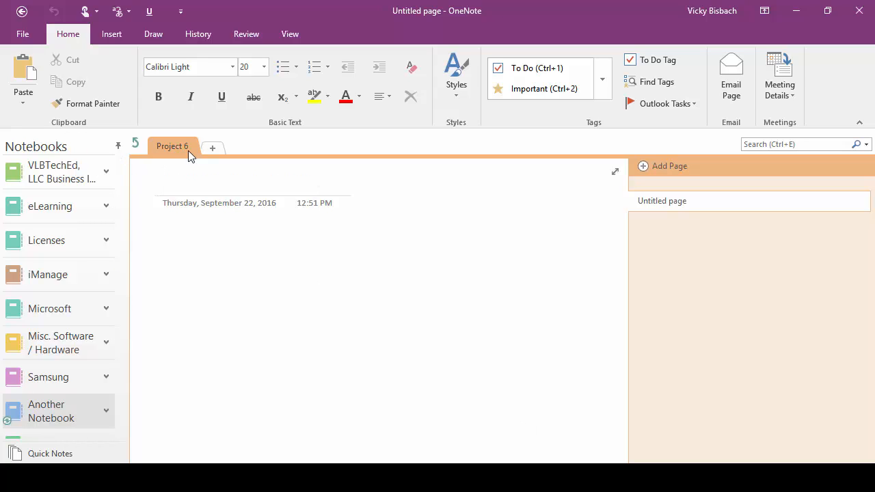
Move the Project 1 section into the Completed Projects section group of Another Notebook.
{"action": "left_click", "coordinate": [134, 143]}
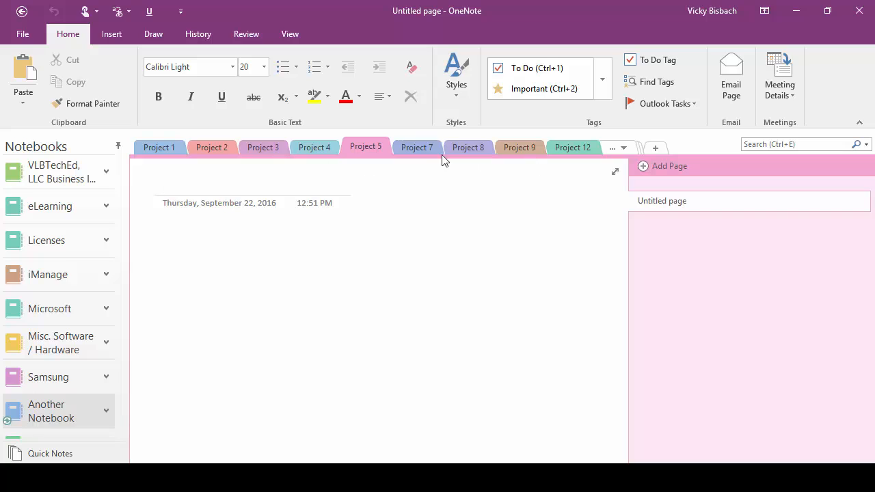
{"action": "right_click", "coordinate": [161, 152]}
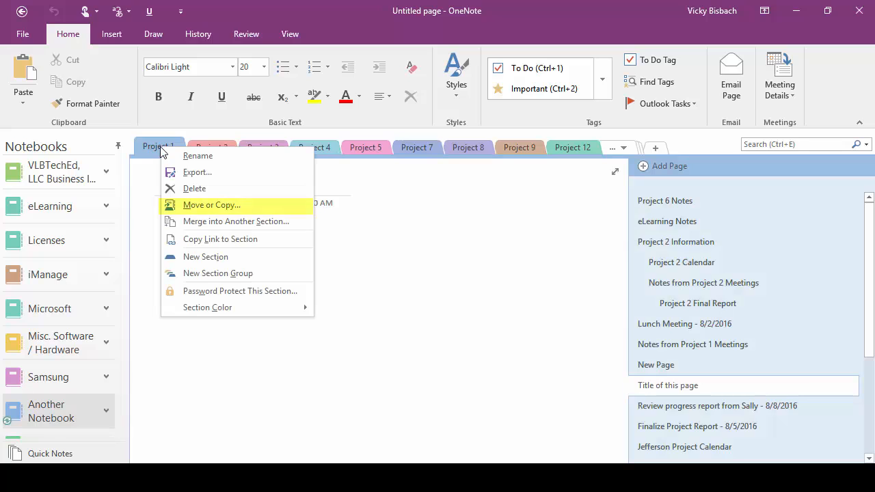
{"action": "left_click", "coordinate": [184, 204]}
{"action": "scroll", "coordinate": [314, 342], "scroll_direction": "down", "scroll_amount": 5}
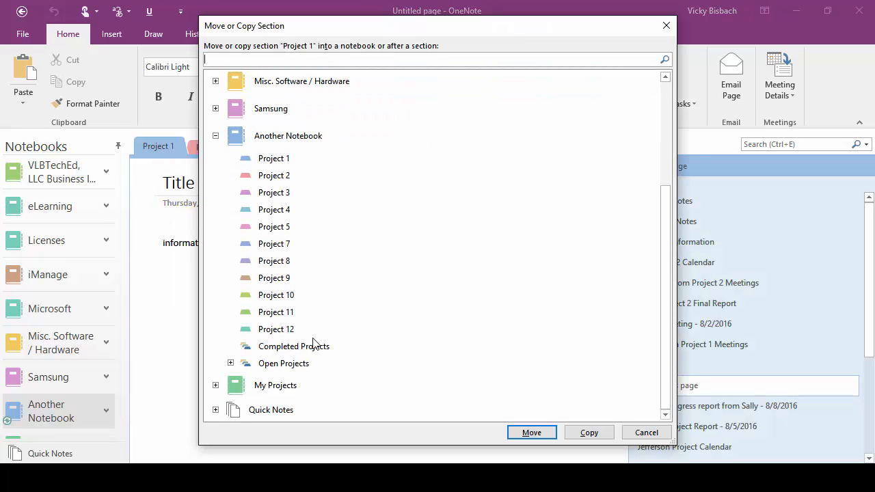
{"action": "left_click", "coordinate": [303, 350]}
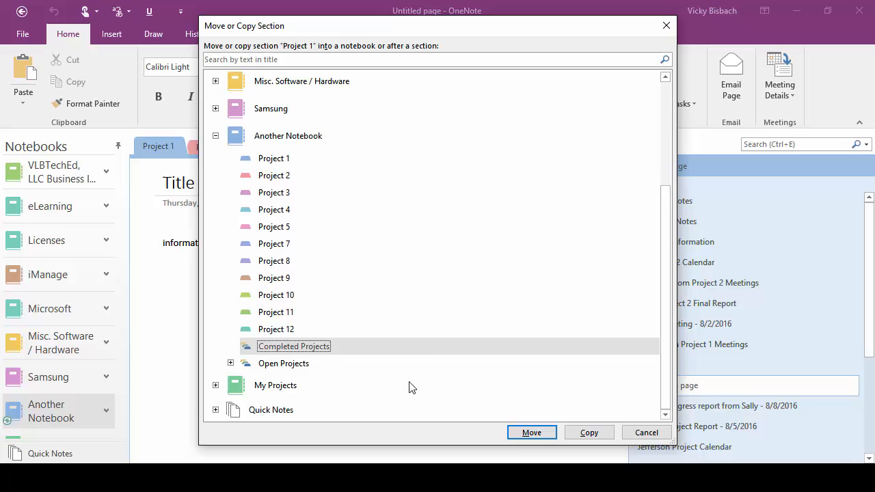
{"action": "left_click", "coordinate": [531, 433]}
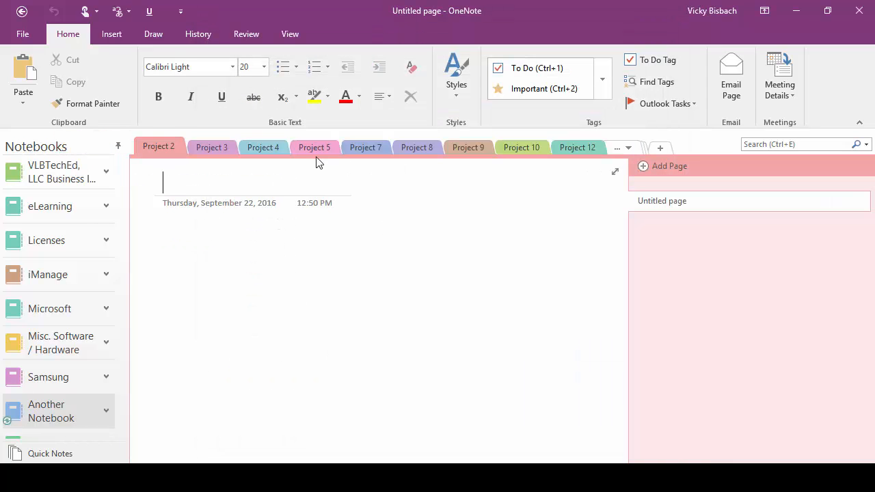
Move the Project 2 section into the Open Projects group and the Project 3 section into Completed Projects.
{"action": "right_click", "coordinate": [167, 145]}
{"action": "left_click", "coordinate": [209, 200]}
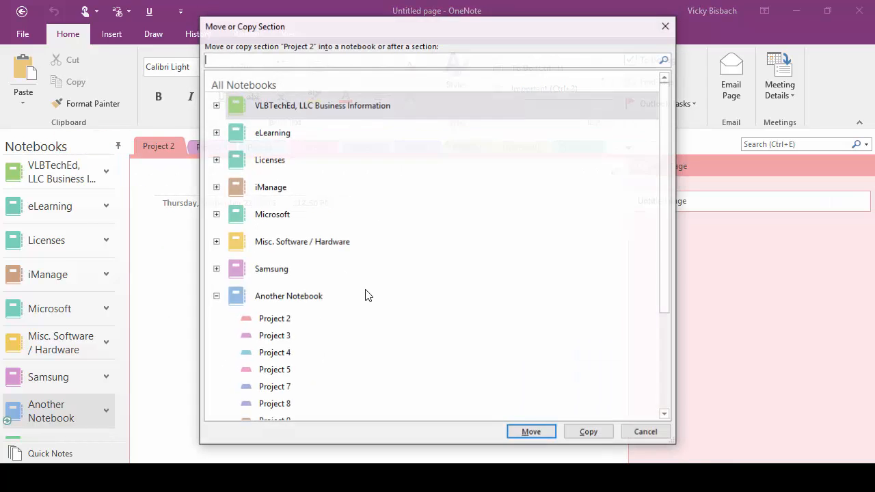
{"action": "left_click", "coordinate": [292, 375]}
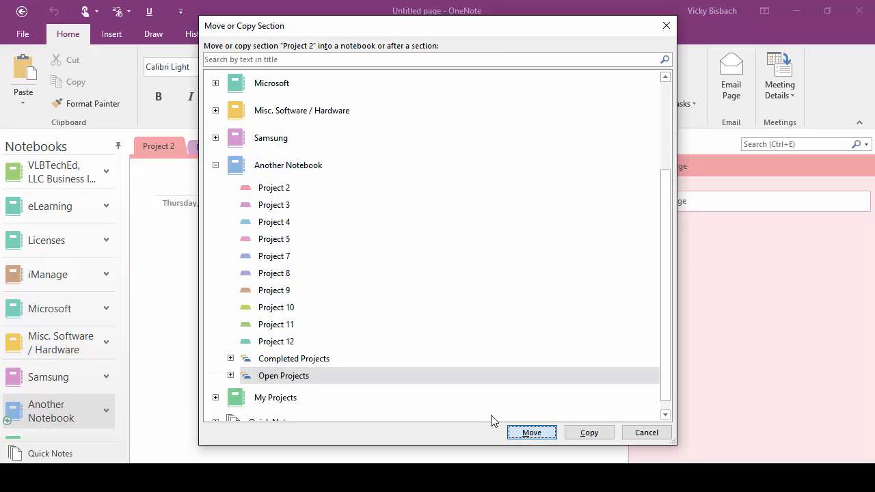
{"action": "left_click", "coordinate": [519, 431]}
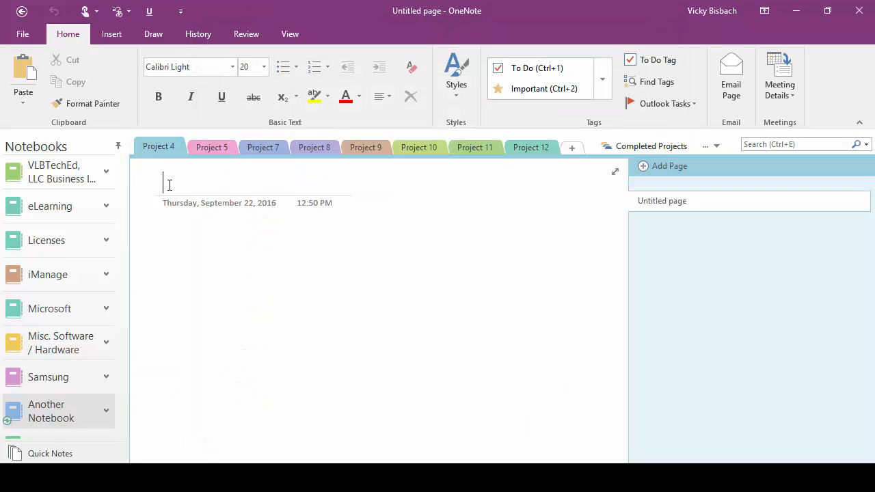
Move the Project 4 section into the Open Projects section group of Another Notebook.
{"action": "right_click", "coordinate": [156, 149]}
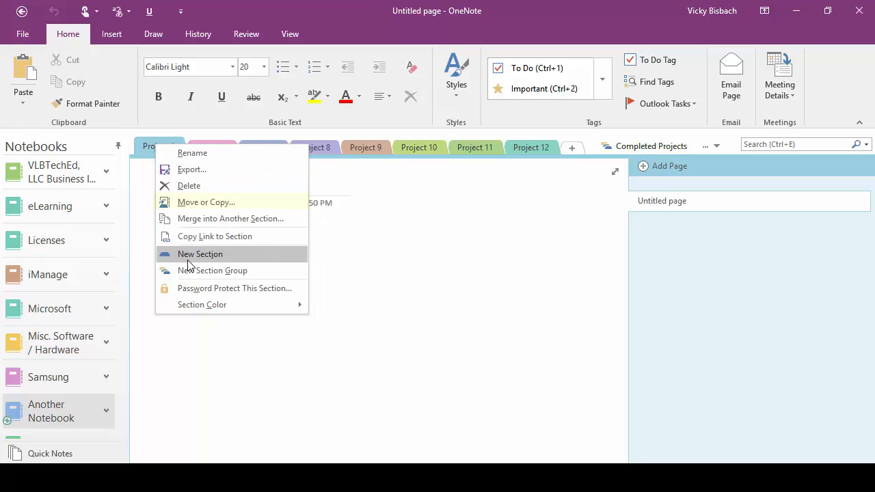
{"action": "left_click", "coordinate": [232, 202]}
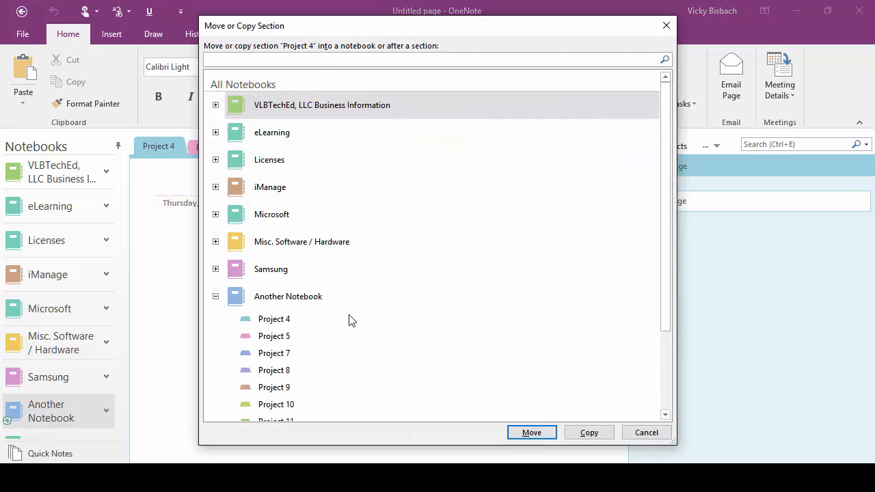
{"action": "scroll", "coordinate": [349, 320], "scroll_direction": "down", "scroll_amount": 3}
{"action": "left_click", "coordinate": [299, 376]}
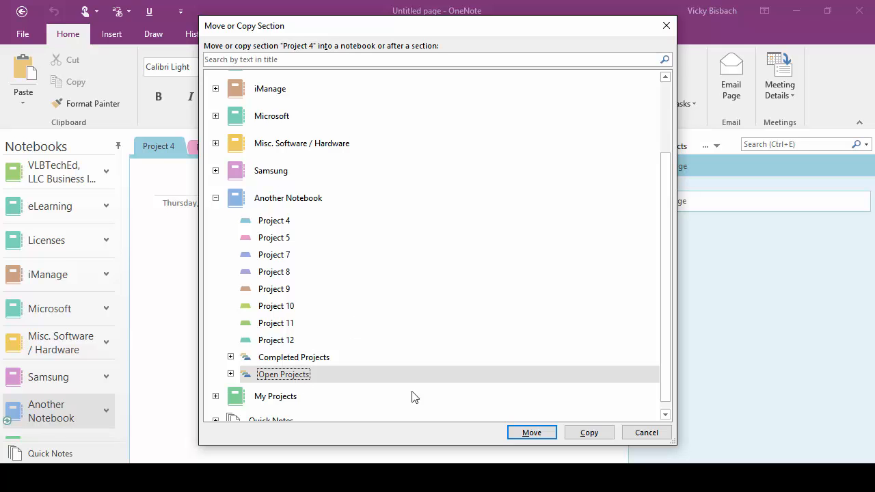
{"action": "left_click", "coordinate": [524, 433]}
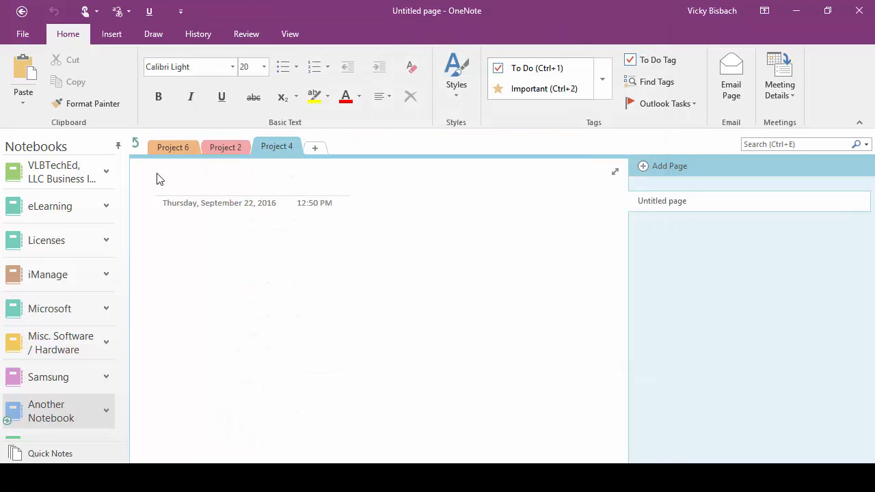
Move the Project 5 and Project 12 sections into Completed Projects, and the Project 7 section into Open Projects.
{"action": "left_click", "coordinate": [134, 144]}
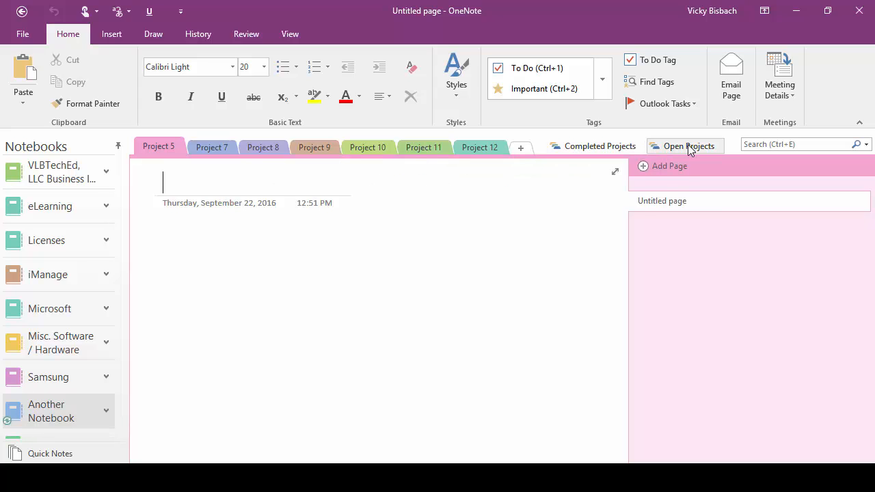
{"action": "right_click", "coordinate": [161, 147]}
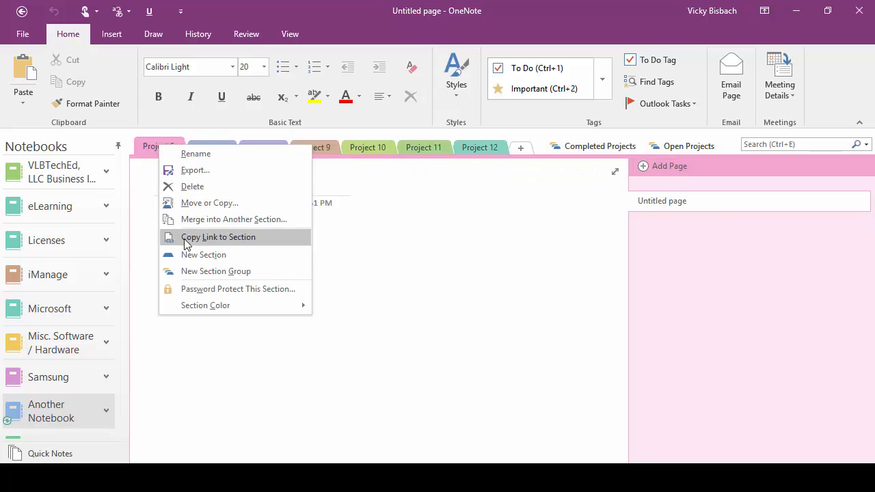
{"action": "left_click", "coordinate": [186, 254]}
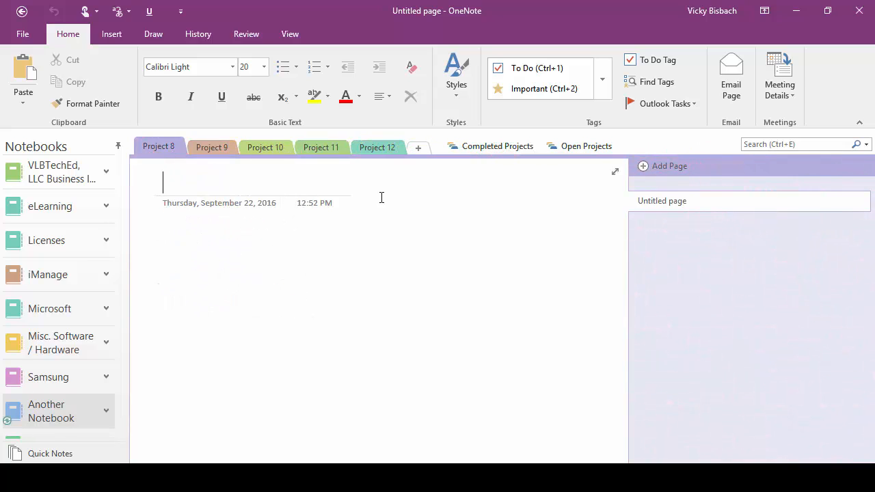
{"action": "left_click", "coordinate": [493, 148]}
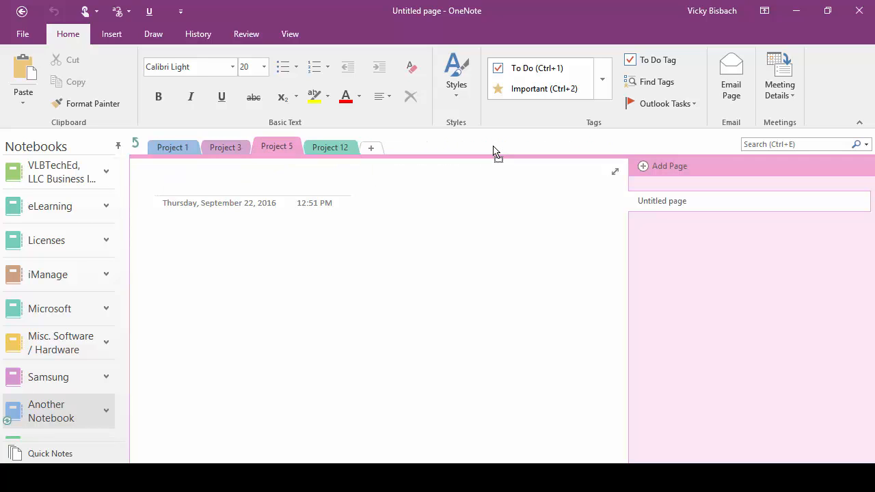
Move the Project 8 section into Completed Projects, and the Project 9, 10 and 11 sections into Open Projects.
{"action": "left_click", "coordinate": [134, 142]}
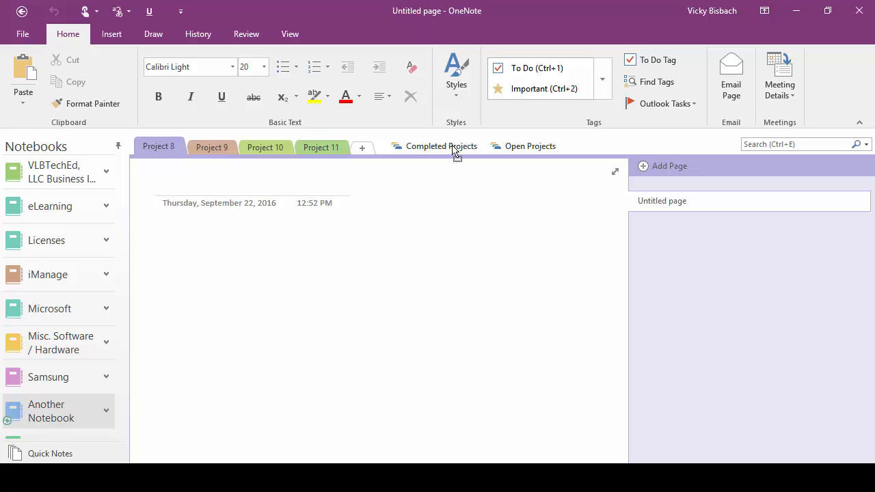
{"action": "left_click", "coordinate": [513, 147]}
{"action": "left_click", "coordinate": [136, 145]}
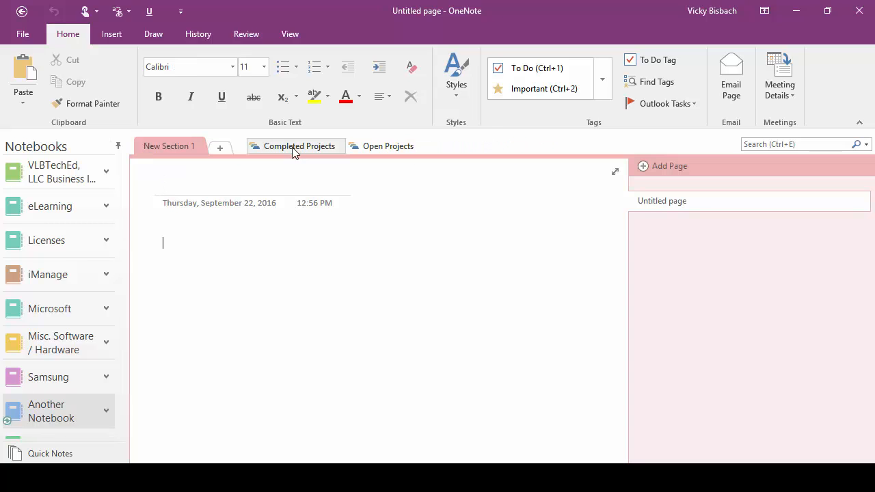
{"action": "left_click", "coordinate": [400, 149]}
{"action": "left_click", "coordinate": [135, 145]}
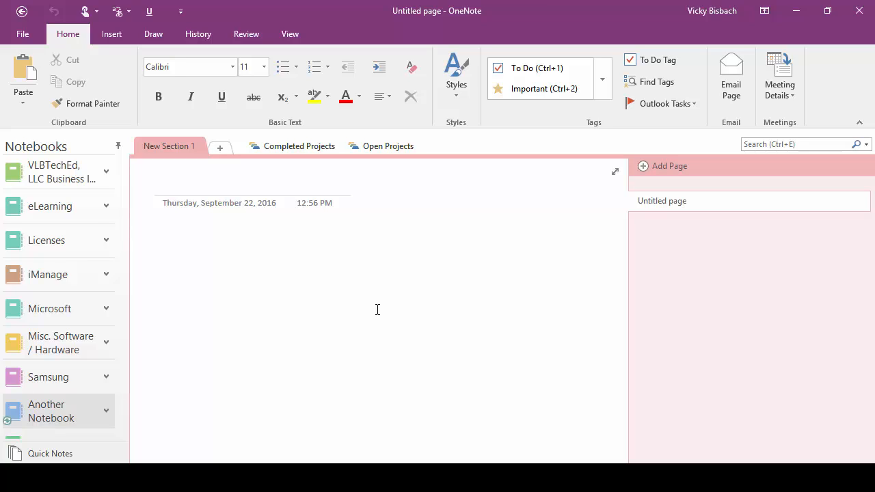
Move the Project 5 Calendar page from the Project 1 section to the Project 5 section in Completed Projects and open the moved page.
{"action": "left_click", "coordinate": [381, 147]}
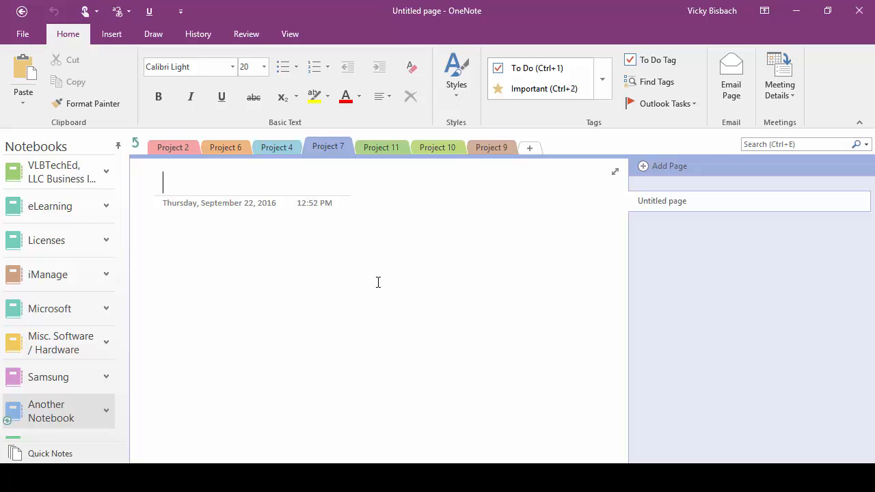
{"action": "left_click", "coordinate": [134, 149]}
{"action": "left_click", "coordinate": [280, 149]}
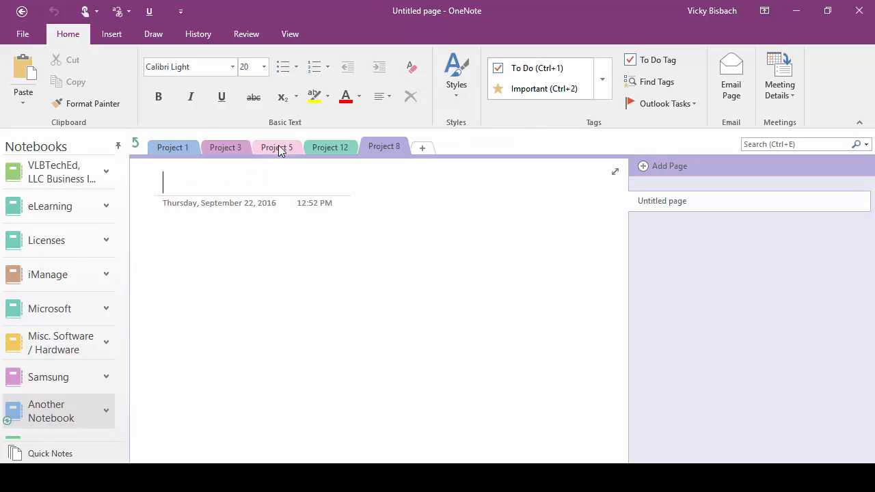
{"action": "left_click", "coordinate": [158, 150]}
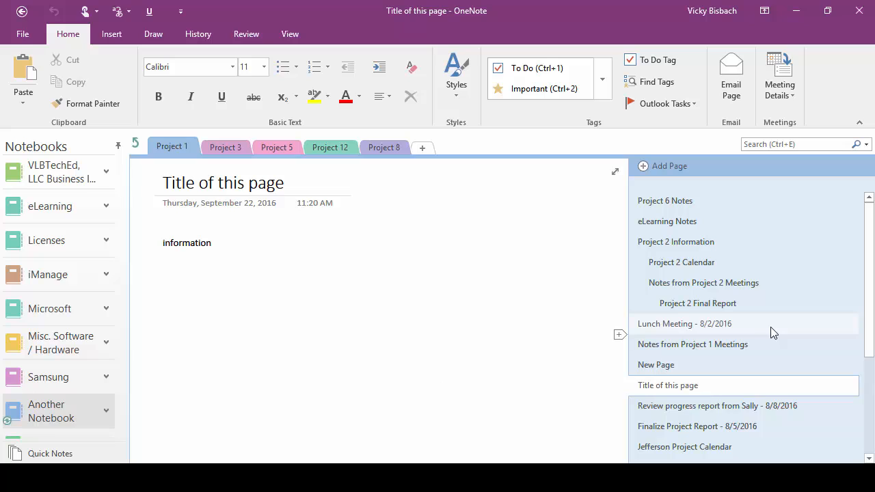
{"action": "left_click_drag", "start_coordinate": [867, 256], "coordinate": [872, 285]}
{"action": "scroll", "coordinate": [673, 431], "scroll_direction": "down", "scroll_amount": 2}
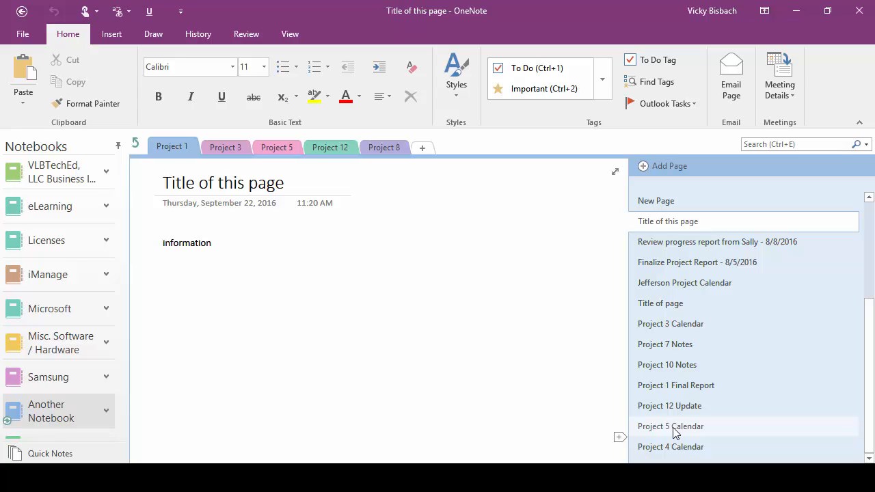
{"action": "left_click_drag", "start_coordinate": [673, 427], "coordinate": [279, 151]}
{"action": "left_click", "coordinate": [670, 222]}
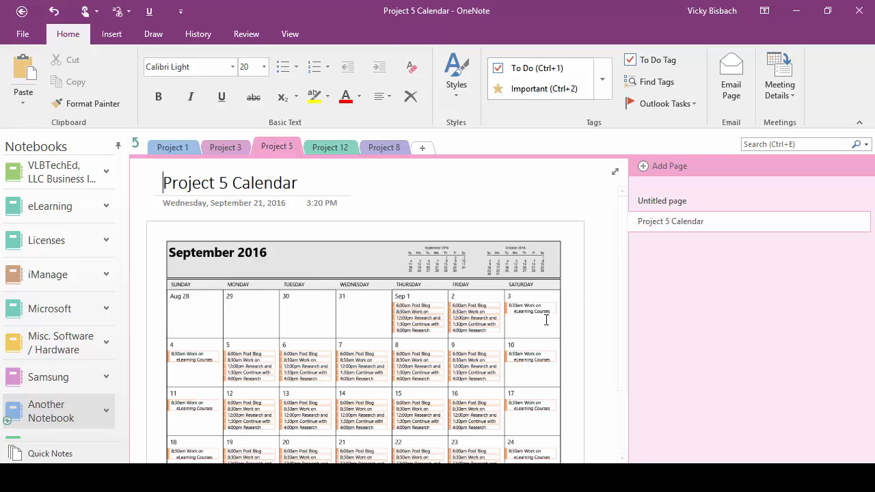
Move the Project 3 Calendar page from the Project 1 section to the Project 3 section in Completed Projects.
{"action": "left_click", "coordinate": [172, 147]}
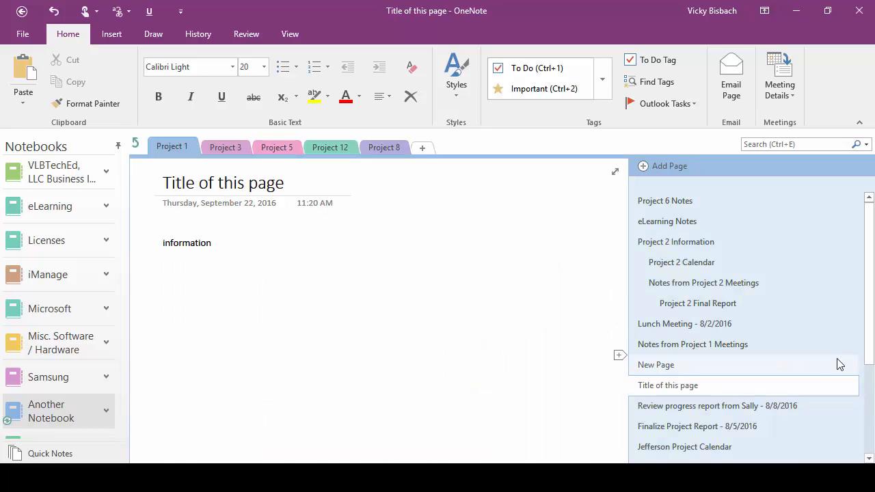
{"action": "scroll", "coordinate": [710, 396], "scroll_direction": "down", "scroll_amount": 2}
{"action": "left_click_drag", "start_coordinate": [690, 406], "coordinate": [235, 152]}
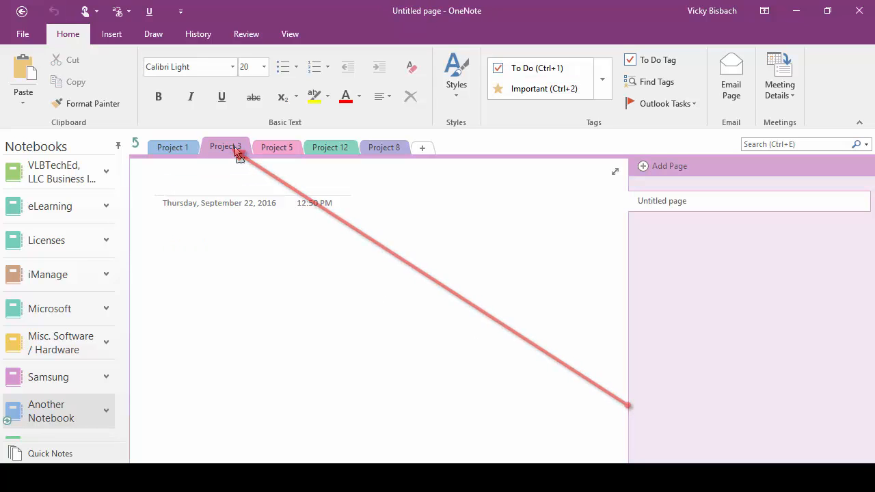
Move the Project 2 Information page from Project 1 to the Project 2 section in Open Projects and open that section.
{"action": "left_click", "coordinate": [172, 148]}
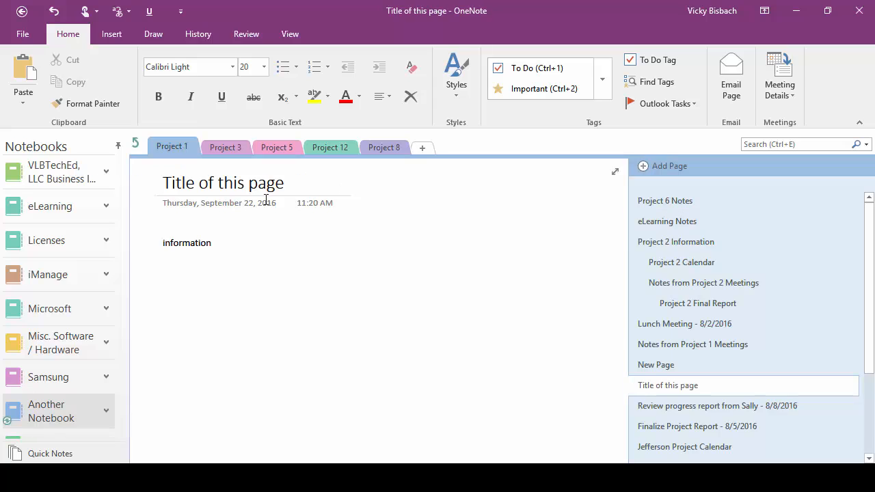
{"action": "left_click", "coordinate": [678, 243]}
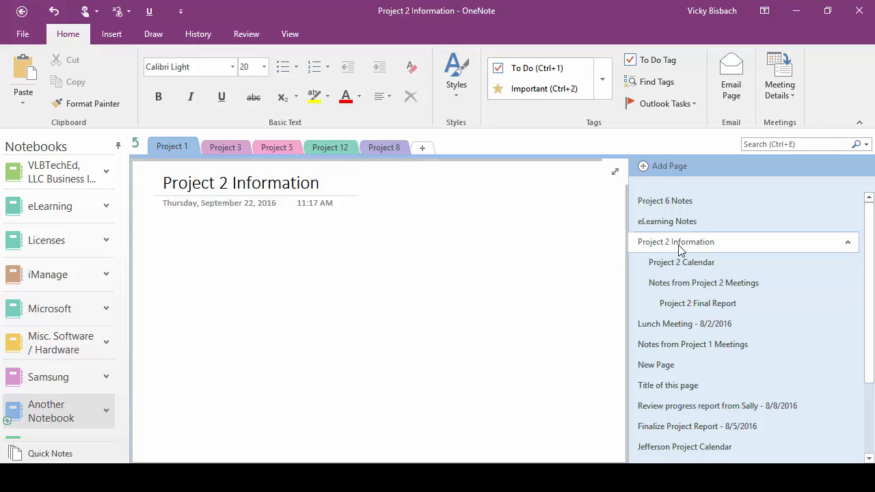
{"action": "right_click", "coordinate": [678, 244]}
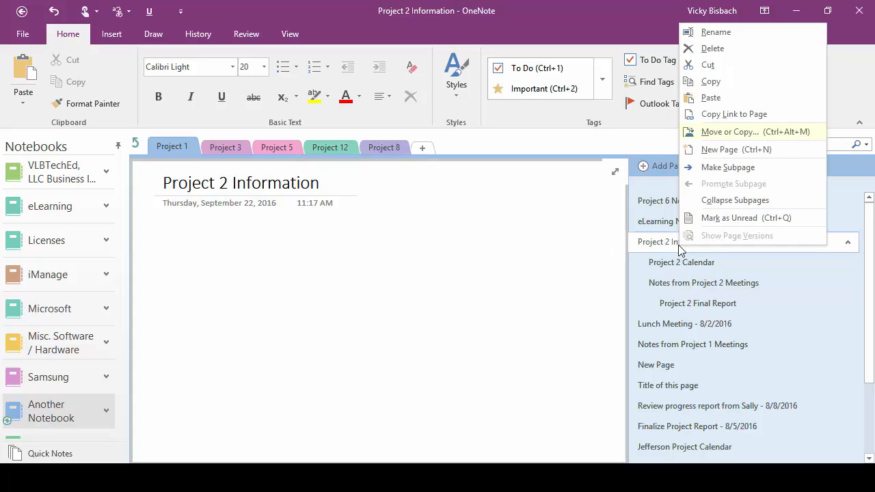
{"action": "left_click", "coordinate": [723, 133]}
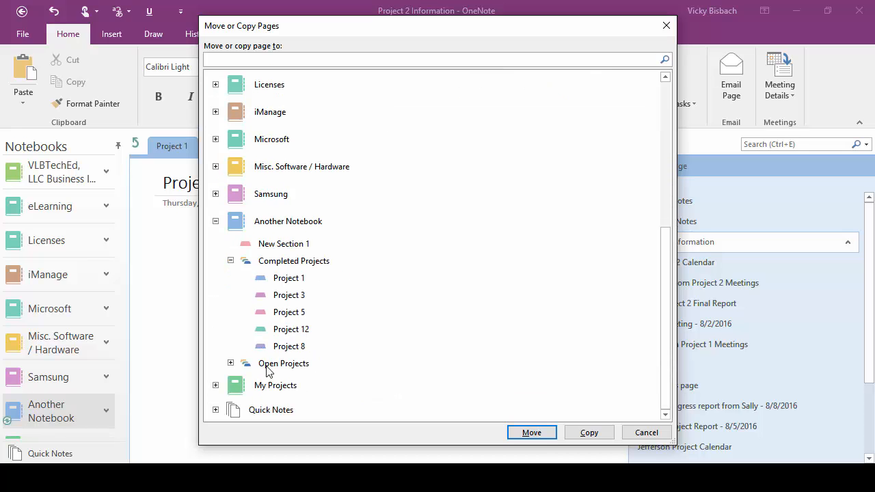
{"action": "left_click", "coordinate": [231, 363]}
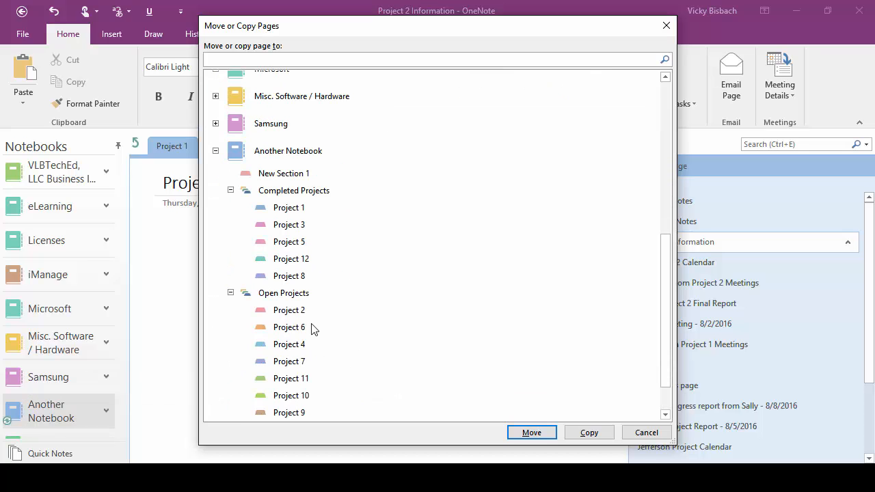
{"action": "left_click", "coordinate": [296, 311]}
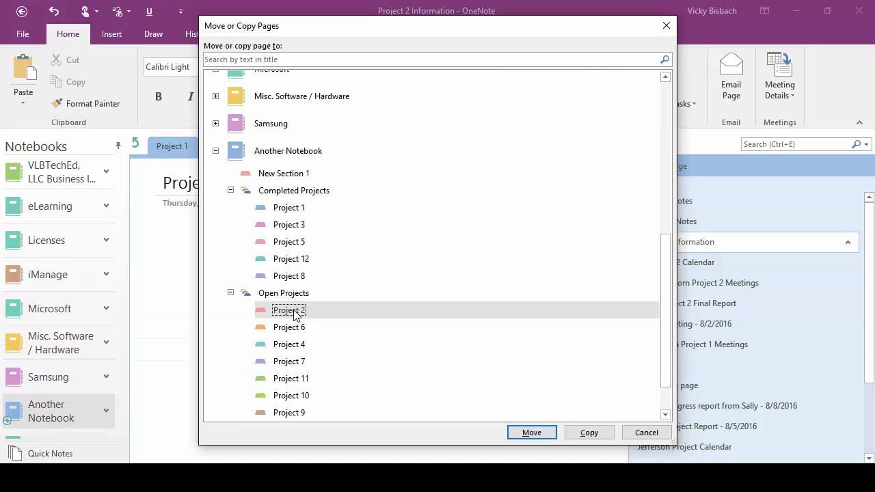
{"action": "left_click", "coordinate": [528, 435]}
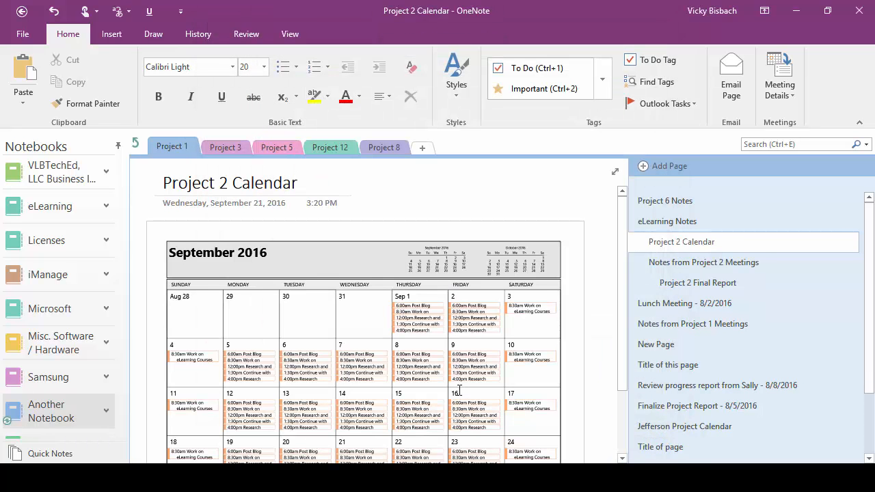
{"action": "left_click", "coordinate": [135, 143]}
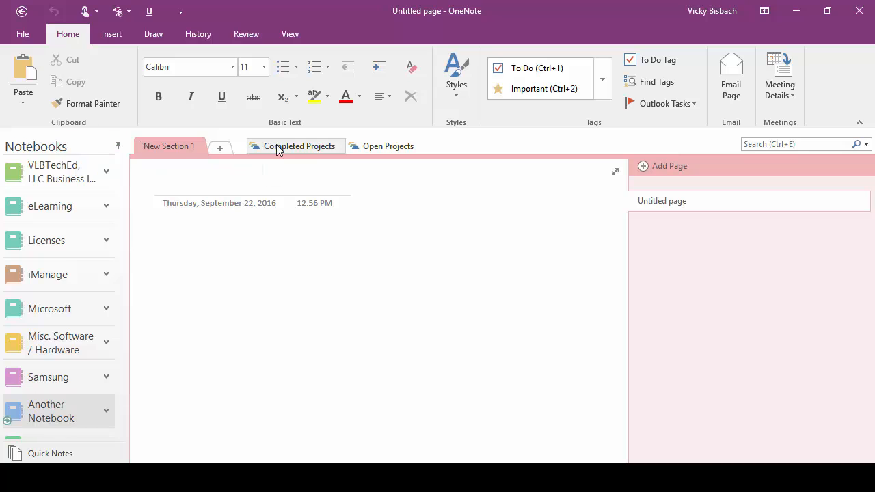
{"action": "left_click", "coordinate": [382, 147]}
{"action": "left_click", "coordinate": [171, 146]}
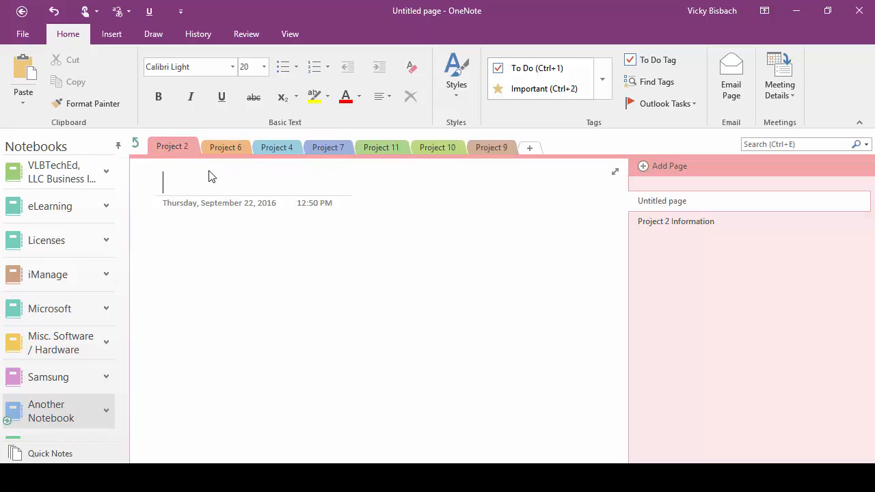
Move the Project 2 Calendar, Notes from Project 2 Meetings and Project 2 Final Report pages from Project 1 to the Project 2 section in Open Projects.
{"action": "left_click", "coordinate": [645, 220]}
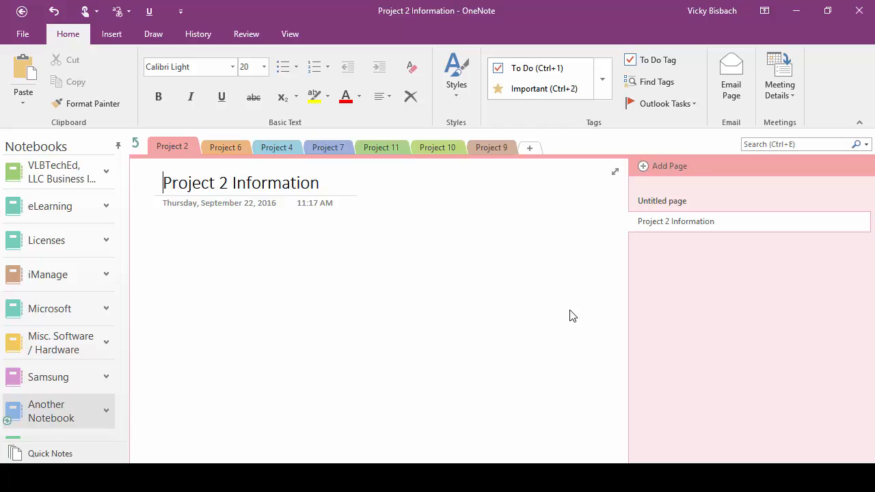
{"action": "left_click", "coordinate": [134, 142]}
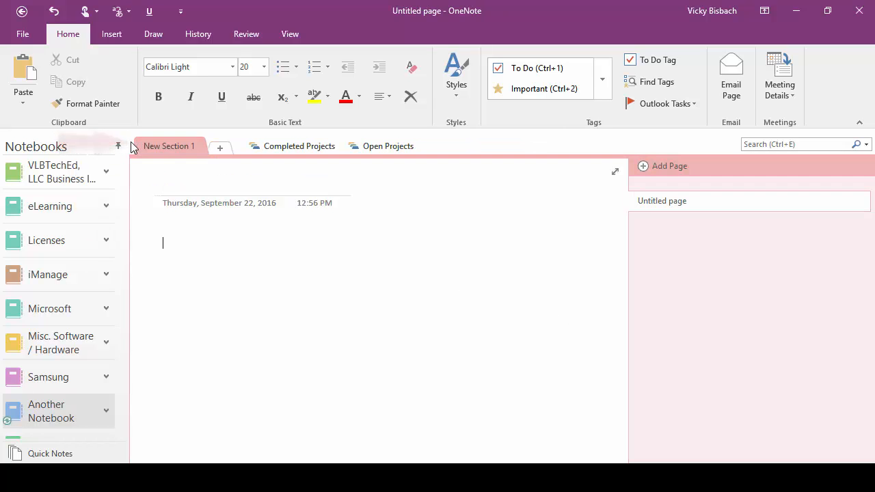
{"action": "left_click", "coordinate": [314, 146]}
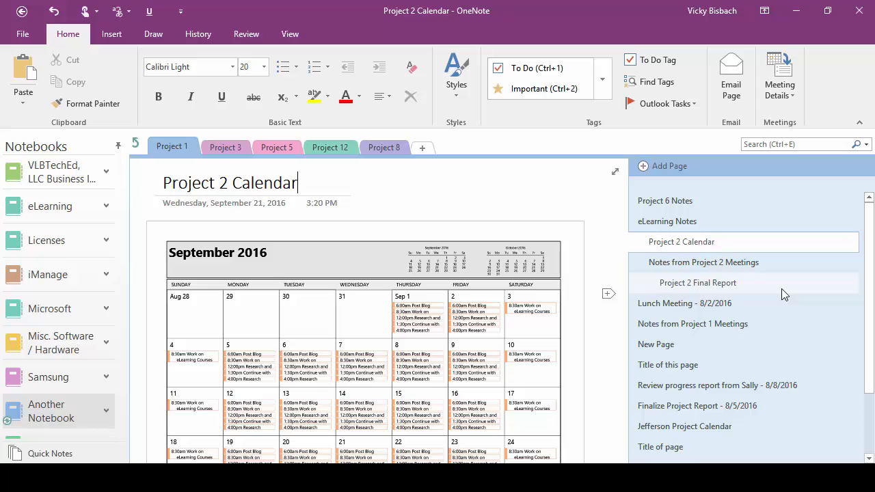
{"action": "left_click", "coordinate": [680, 282], "text": "shift"}
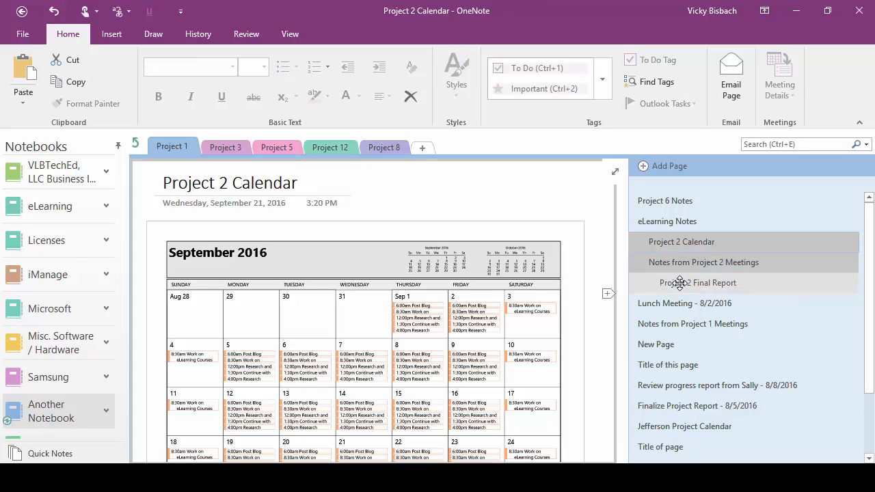
{"action": "right_click", "coordinate": [680, 282]}
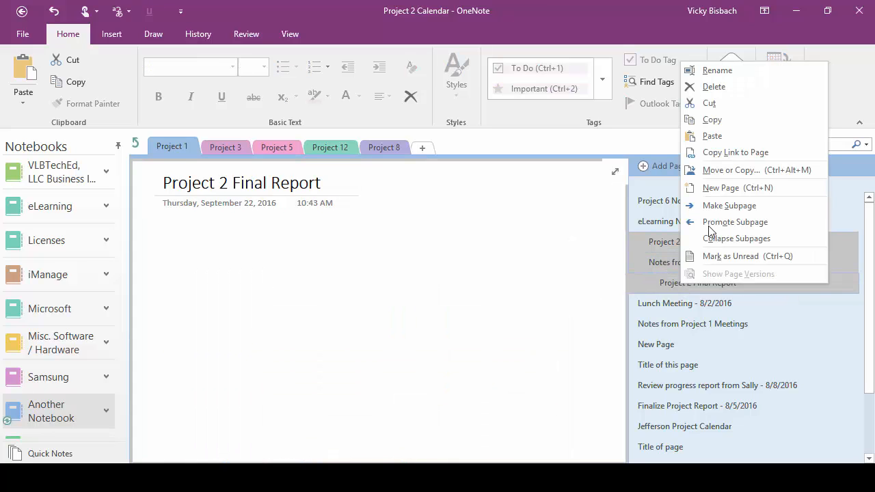
{"action": "left_click", "coordinate": [733, 171]}
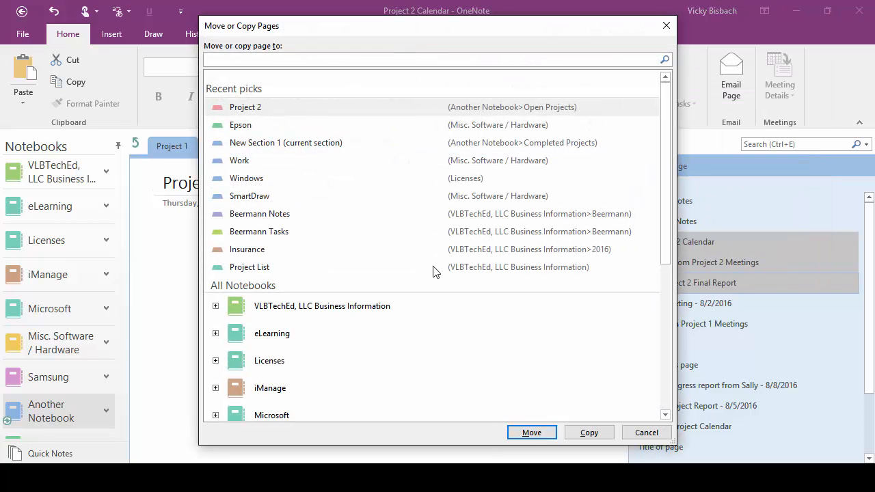
{"action": "scroll", "coordinate": [444, 328], "scroll_direction": "down", "scroll_amount": 3}
{"action": "scroll", "coordinate": [445, 328], "scroll_direction": "down", "scroll_amount": 3}
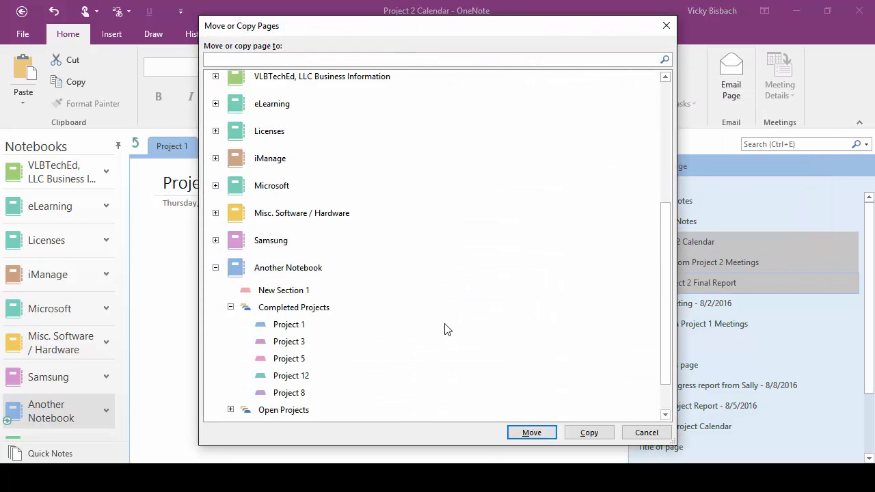
{"action": "left_click", "coordinate": [231, 366]}
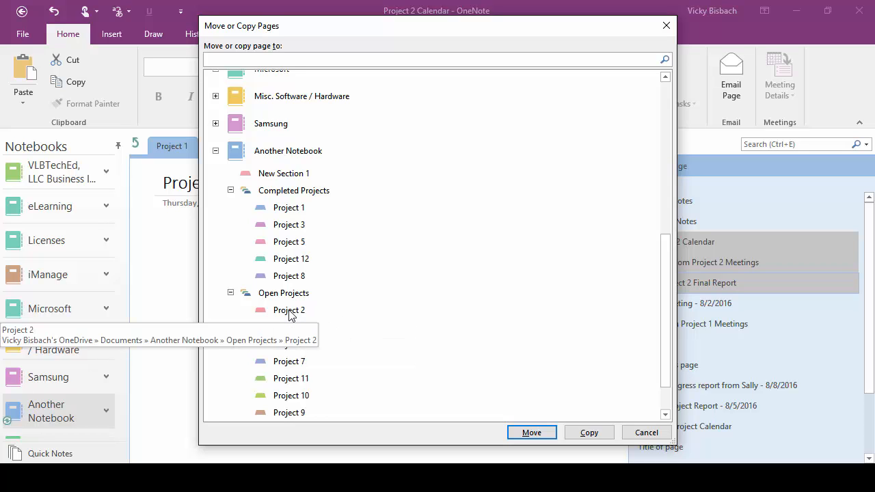
{"action": "left_click", "coordinate": [290, 311]}
{"action": "left_click", "coordinate": [531, 432]}
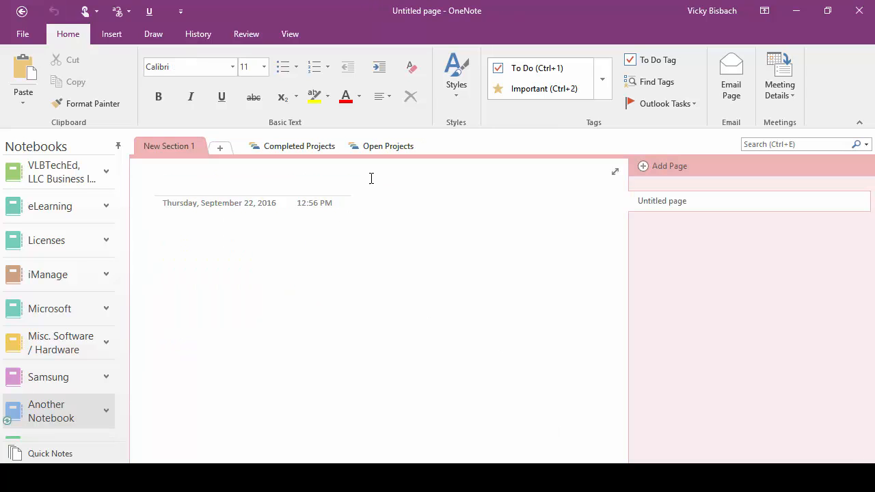
Reorder the Open Projects sections so Project 7 comes first, Project 6 precedes Project 2, and Project 9 precedes Project 10.
{"action": "left_click", "coordinate": [381, 145]}
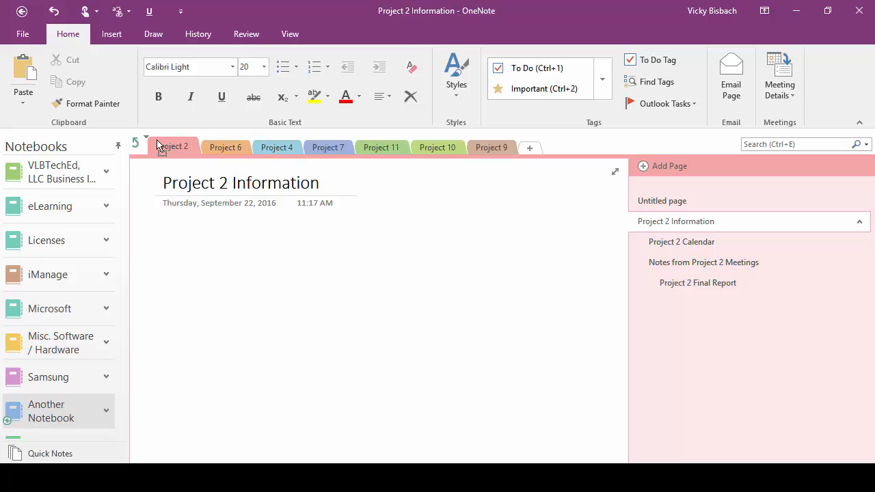
{"action": "left_click_drag", "start_coordinate": [328, 146], "coordinate": [152, 145]}
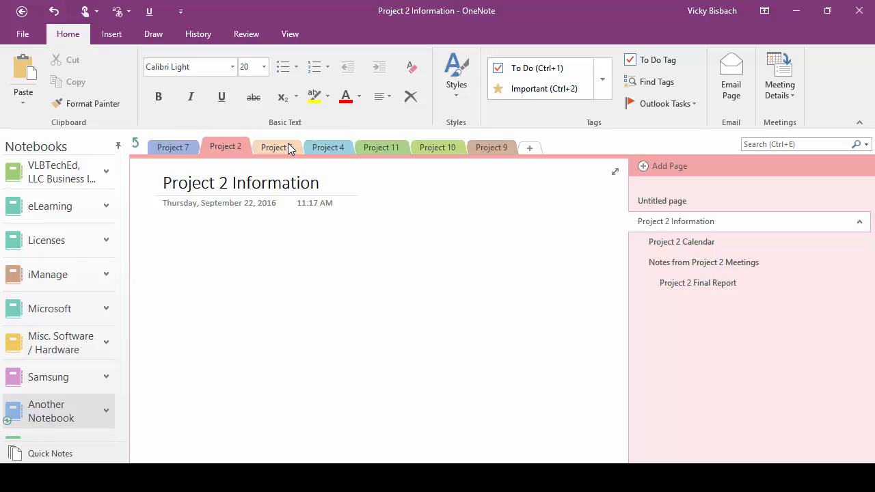
{"action": "left_click_drag", "start_coordinate": [289, 147], "coordinate": [209, 148]}
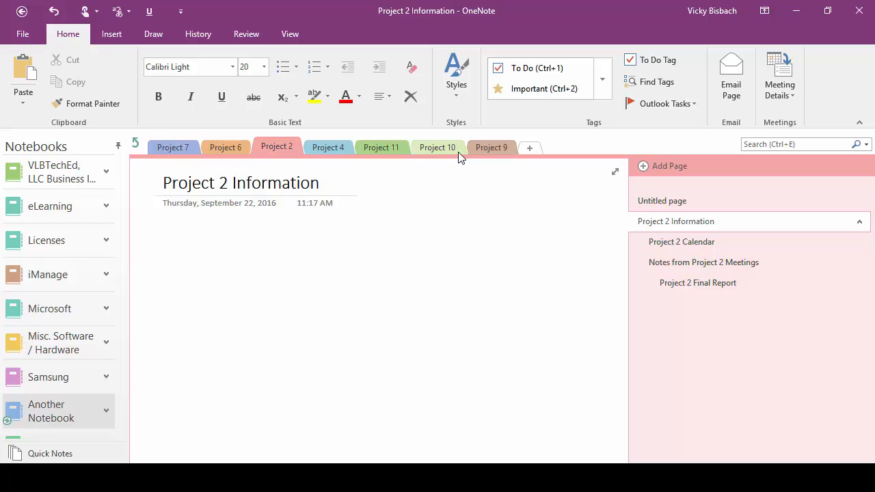
{"action": "left_click_drag", "start_coordinate": [487, 149], "coordinate": [425, 158]}
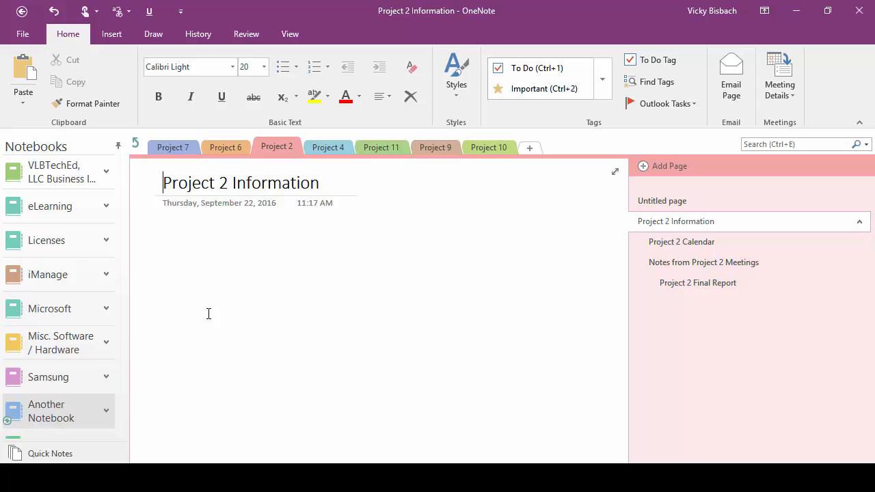
Open the Microsoft notebook and look through its table of contents and section groups, including Software.
{"action": "left_click", "coordinate": [41, 313]}
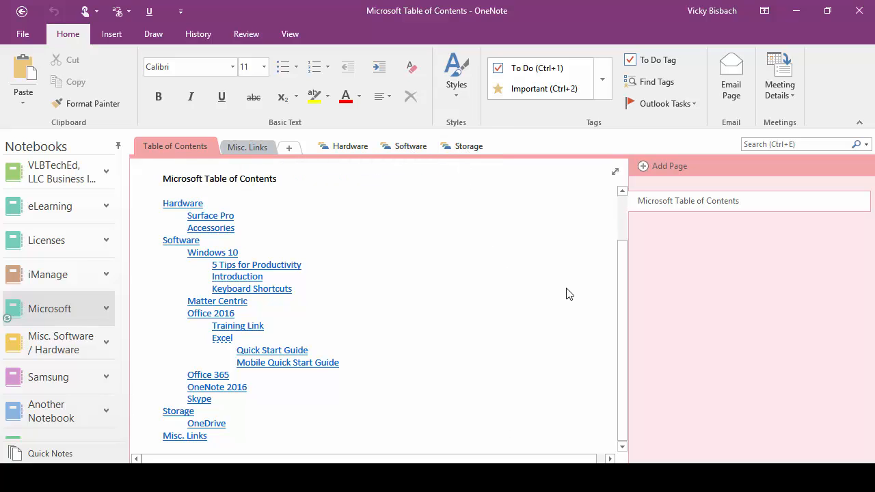
{"action": "left_click", "coordinate": [406, 147]}
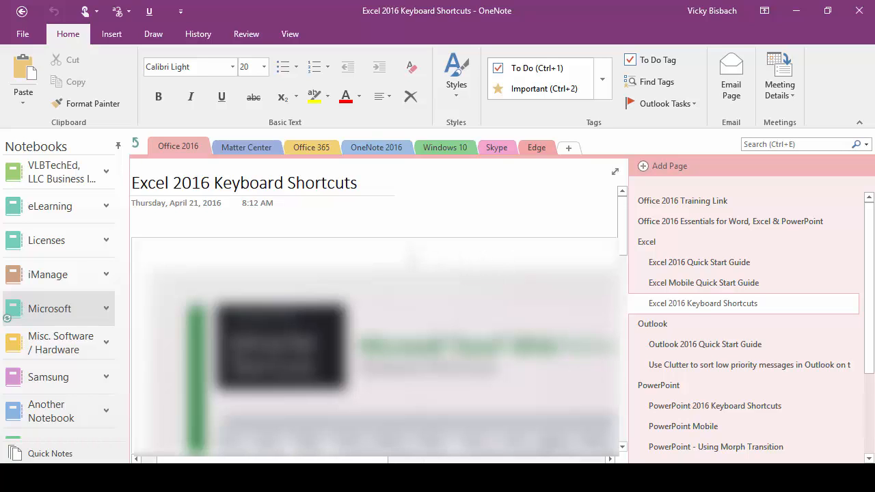
{"action": "left_click", "coordinate": [135, 143]}
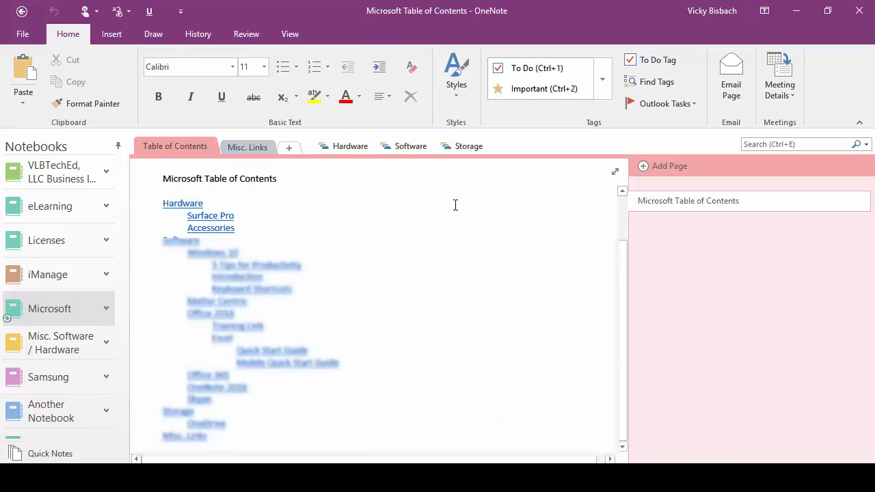
{"action": "left_click", "coordinate": [356, 147]}
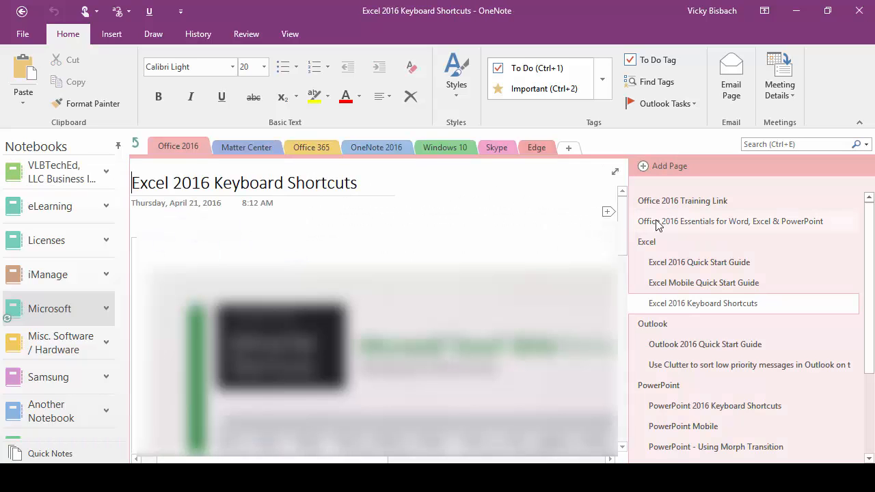
Open the Office 2016 Training Link page and look through the Office 2016 section's list of pages and subpages.
{"action": "left_click", "coordinate": [657, 200]}
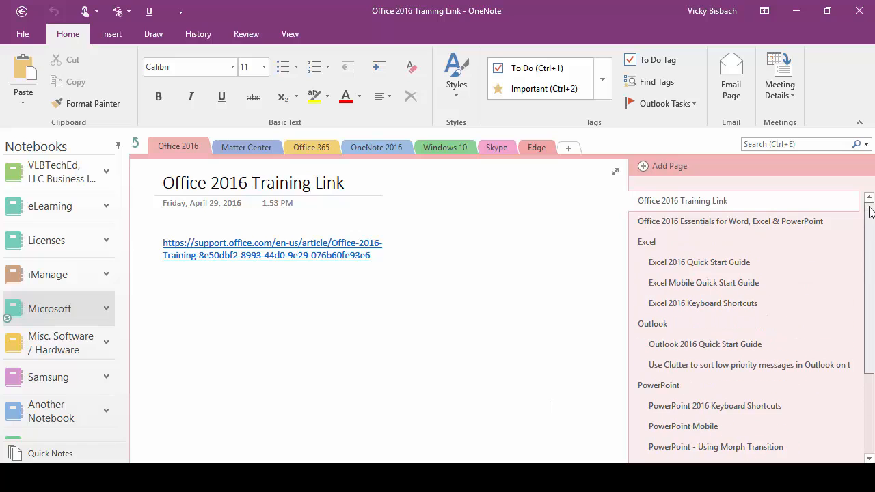
{"action": "scroll", "coordinate": [870, 214], "scroll_direction": "down", "scroll_amount": 2}
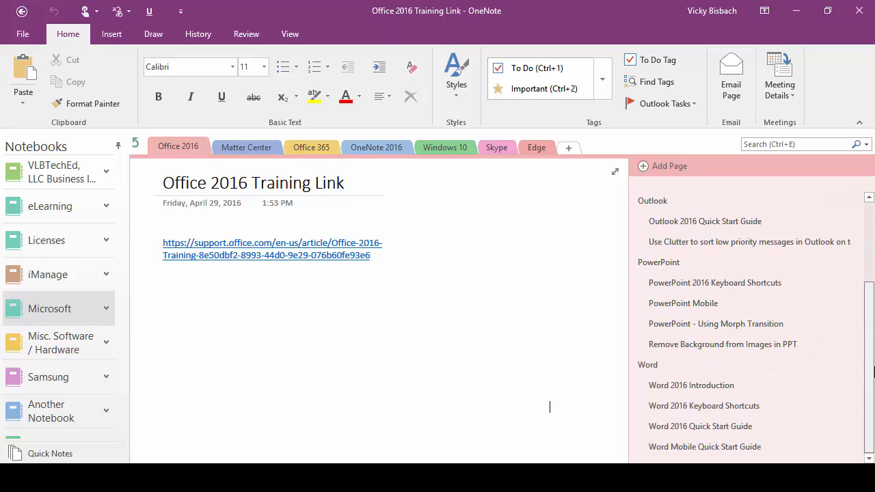
{"action": "left_click_drag", "start_coordinate": [868, 280], "coordinate": [865, 192]}
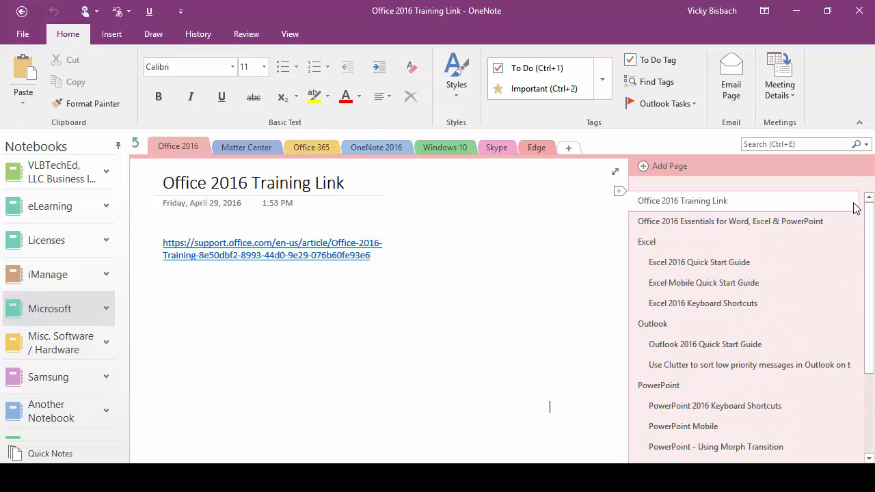